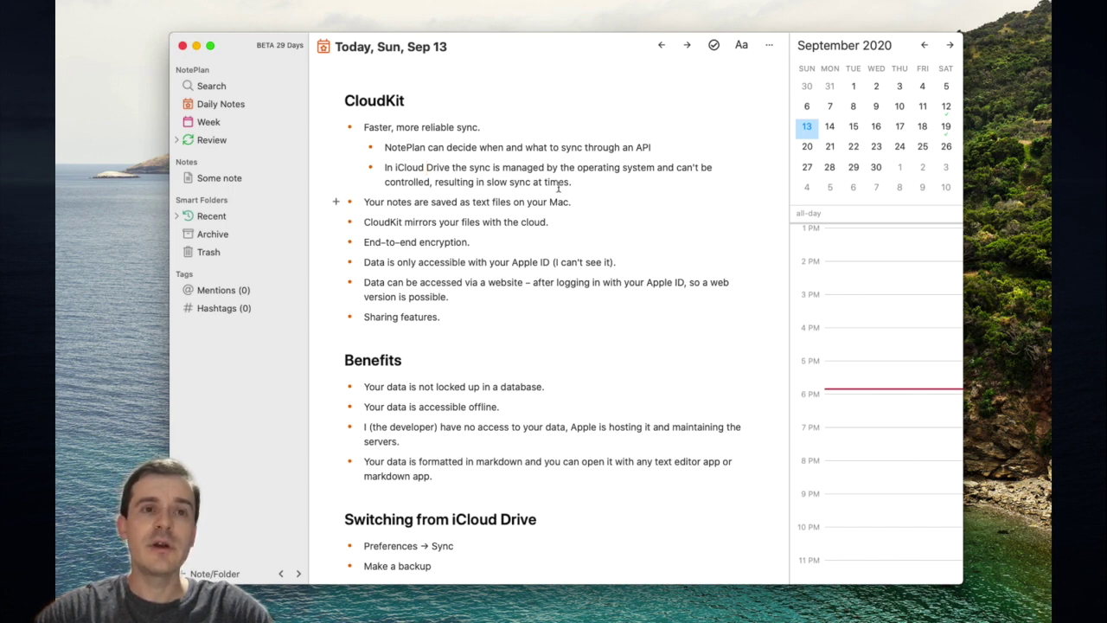
Review the CloudKit section's points on faster sync, iCloud Drive limitations and notes being saved as text files.
double_click(383, 101)
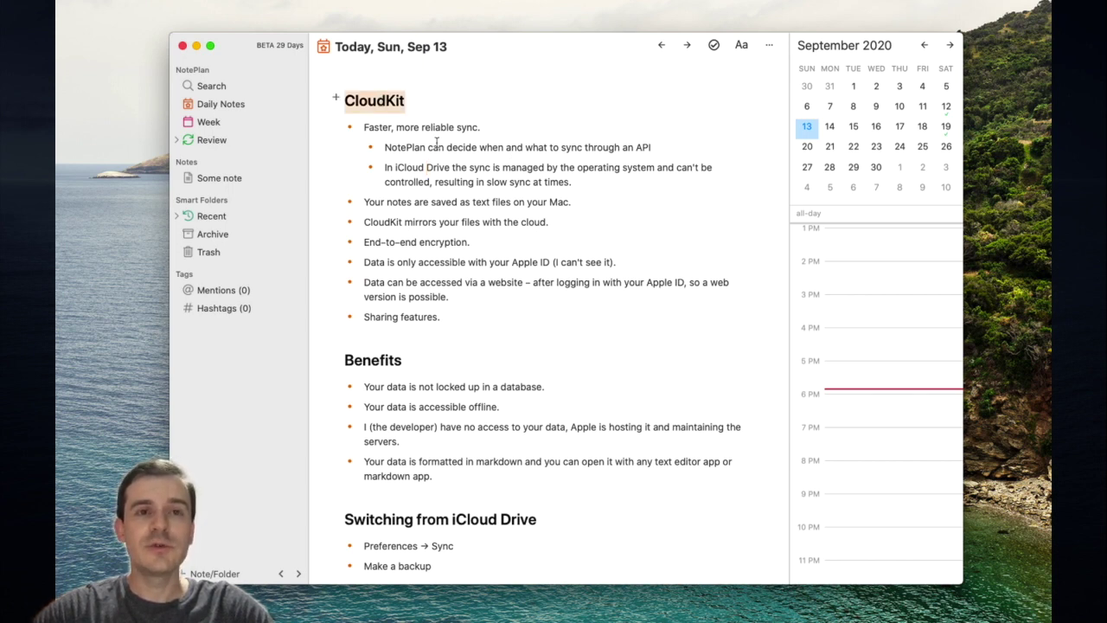
click(500, 181)
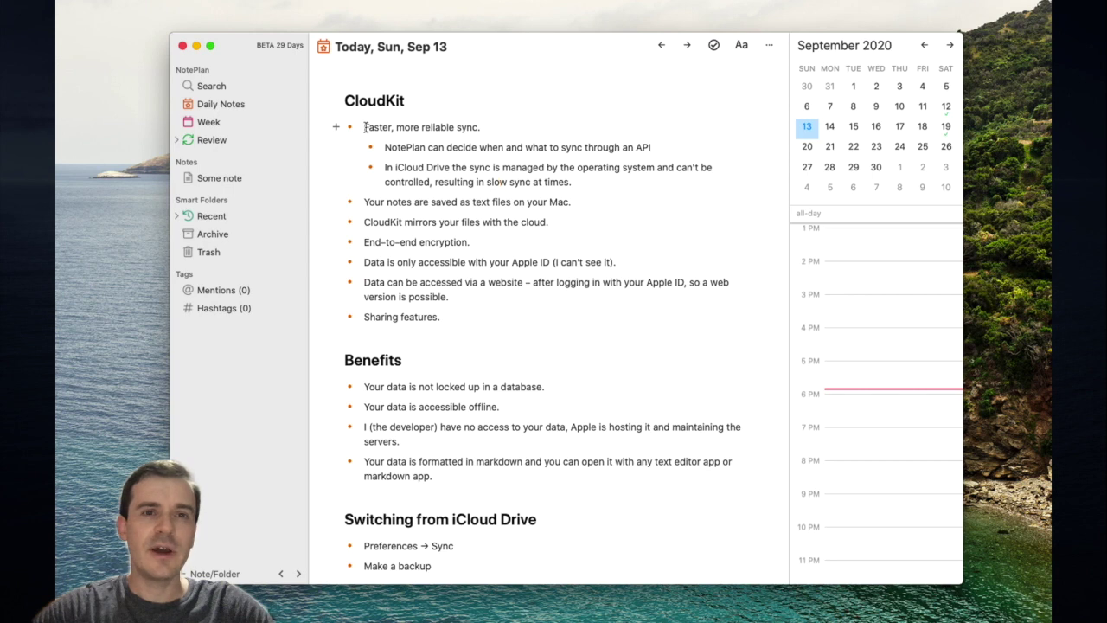
drag(396, 127, 457, 127)
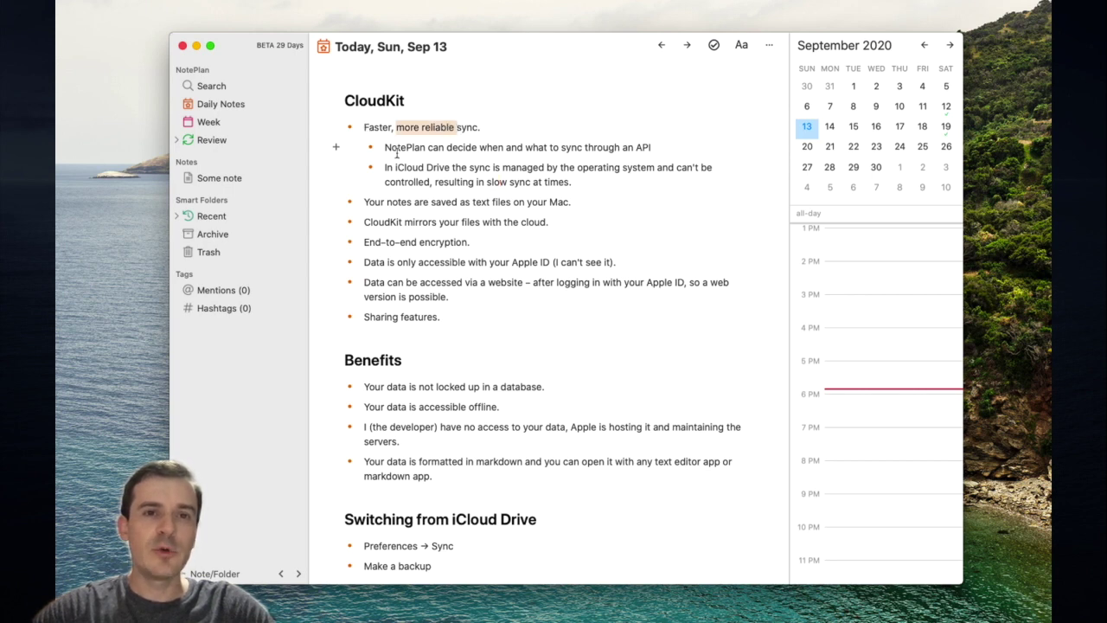
drag(387, 147, 641, 147)
double_click(642, 147)
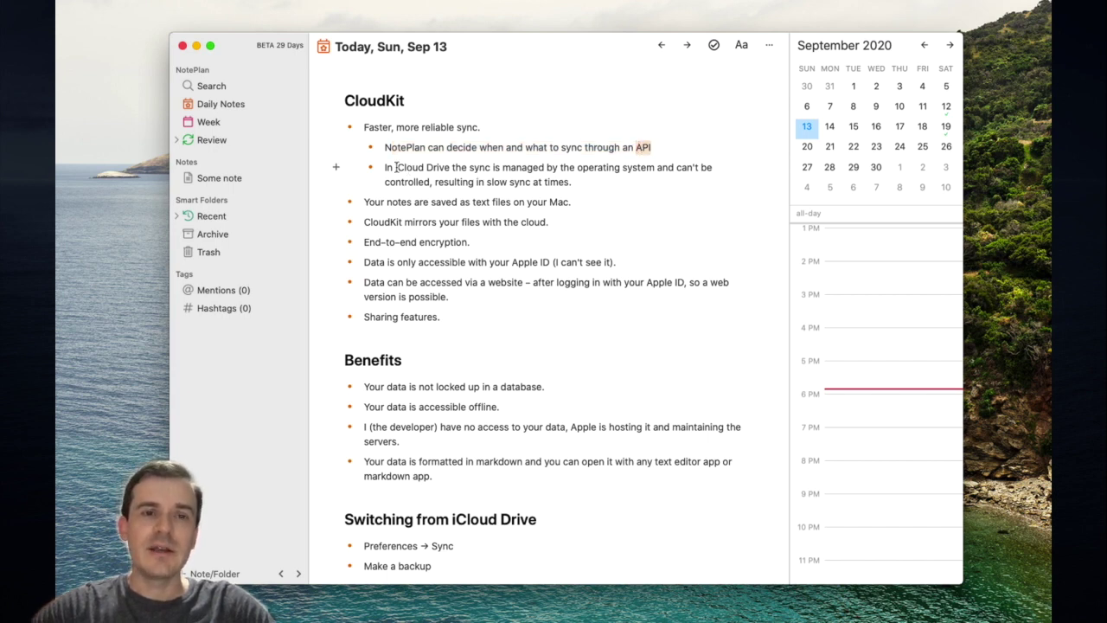
drag(395, 167, 449, 166)
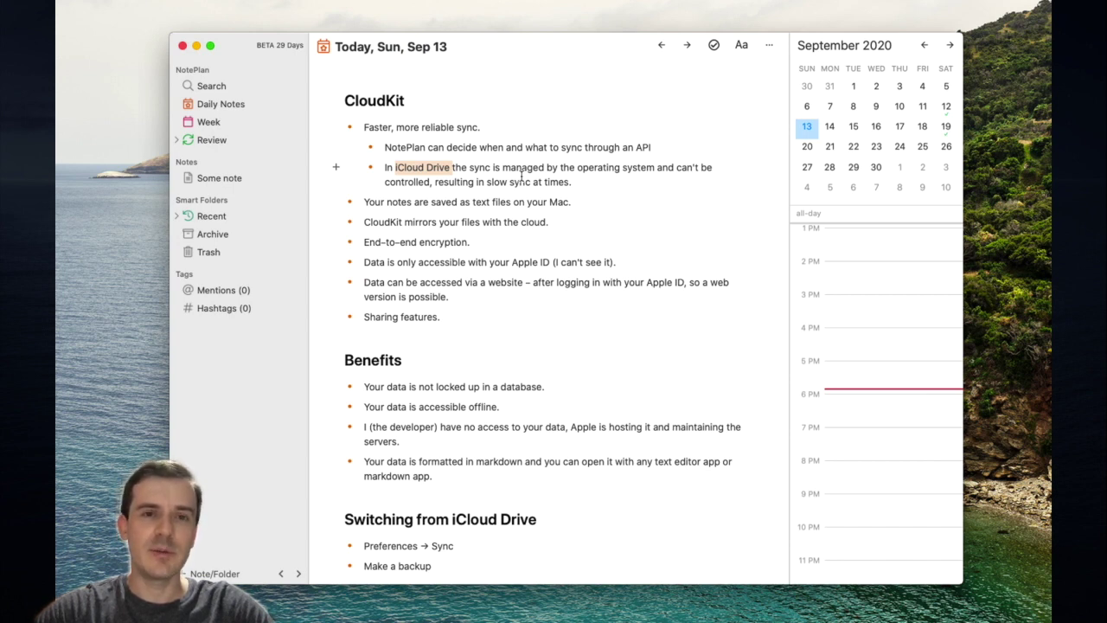
drag(574, 182, 387, 171)
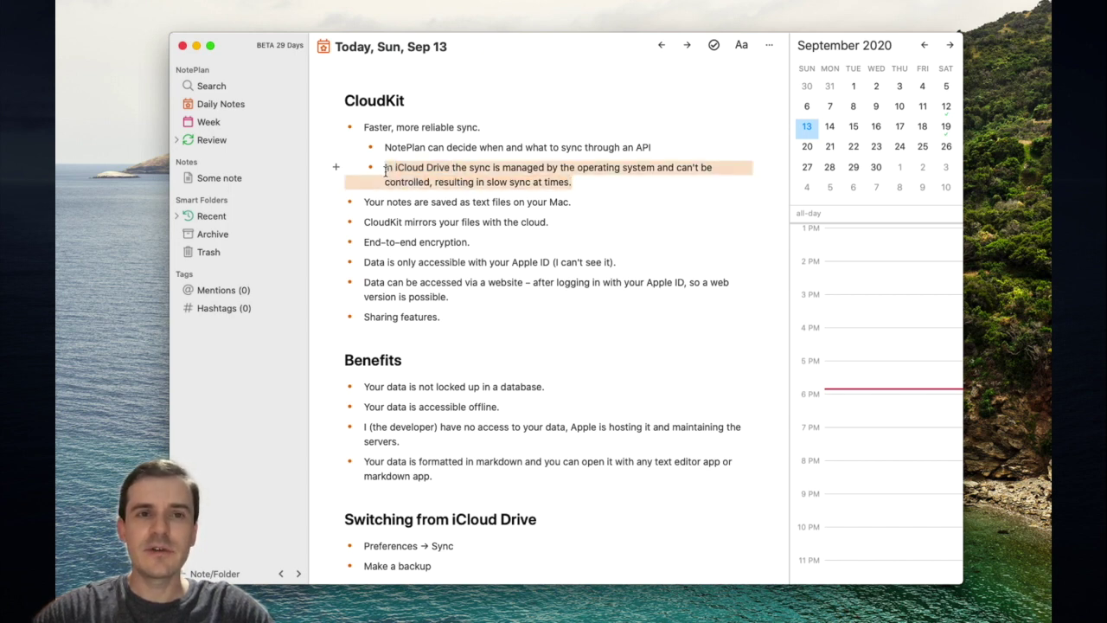
click(513, 179)
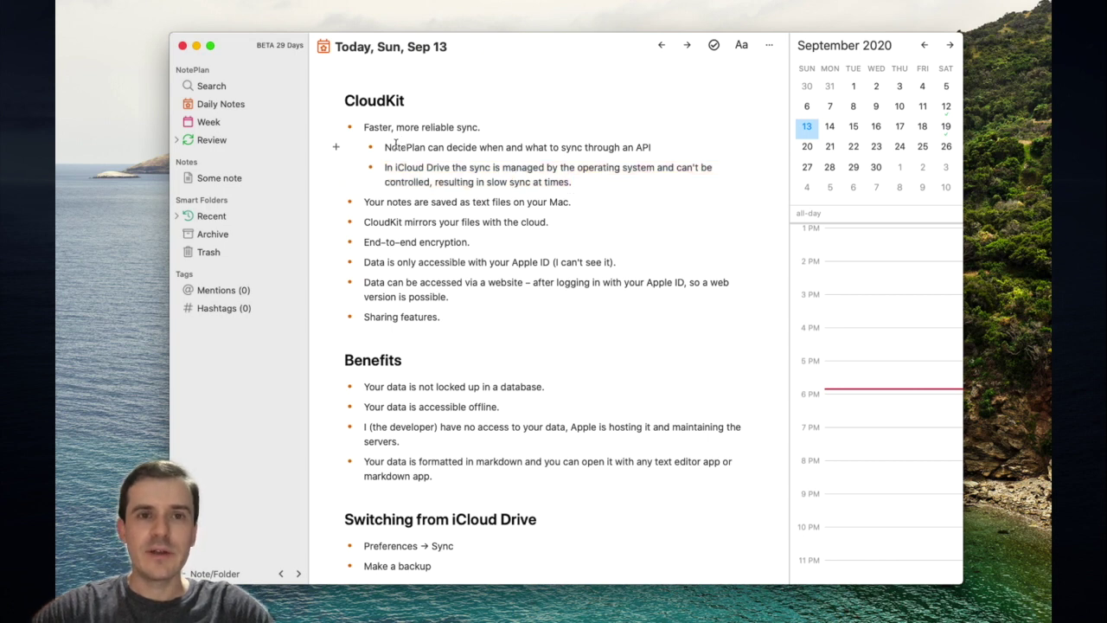
triple_click(377, 102)
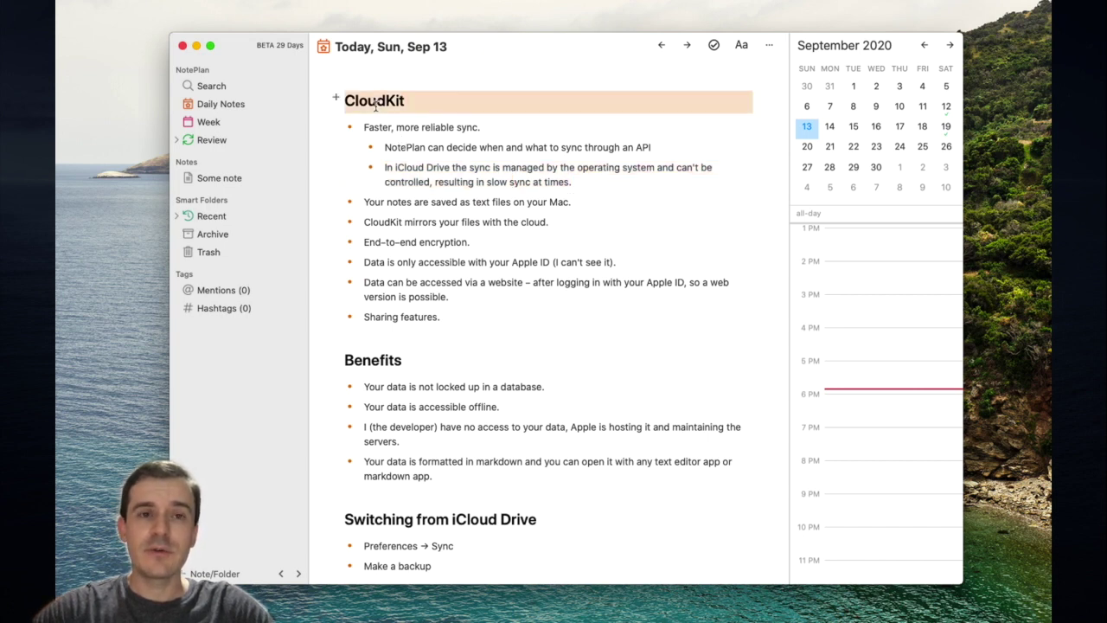
double_click(384, 100)
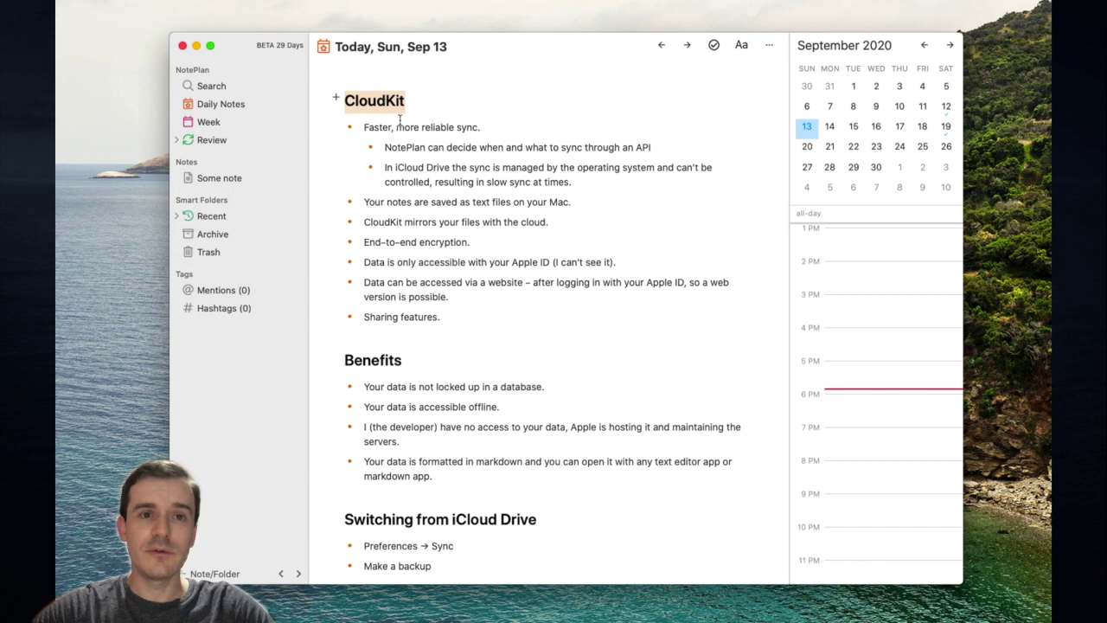
click(436, 167)
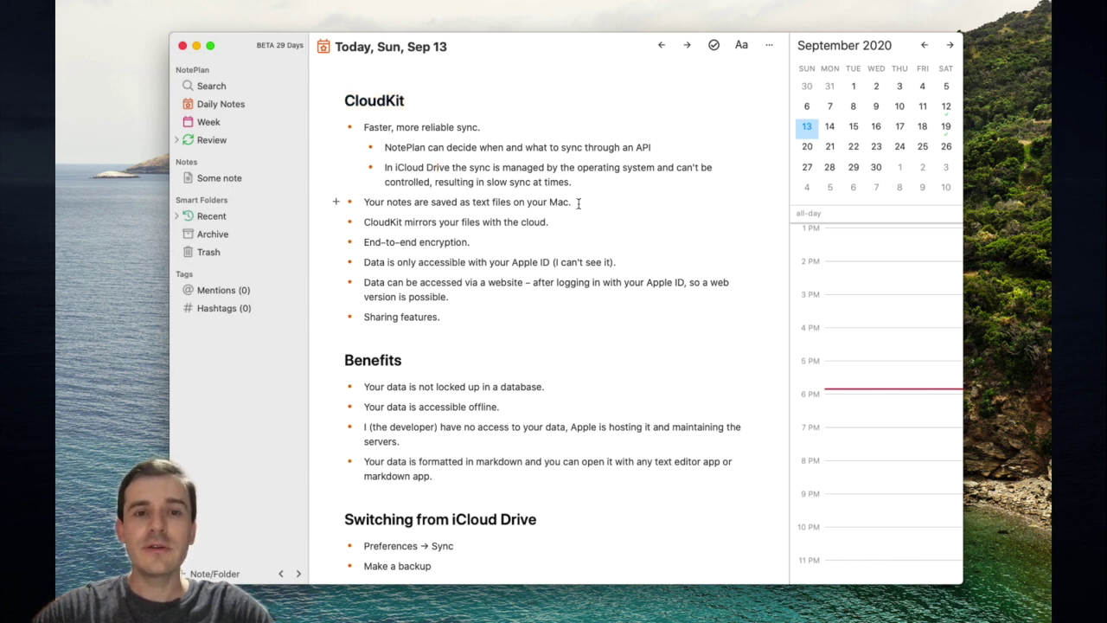
drag(578, 203, 360, 203)
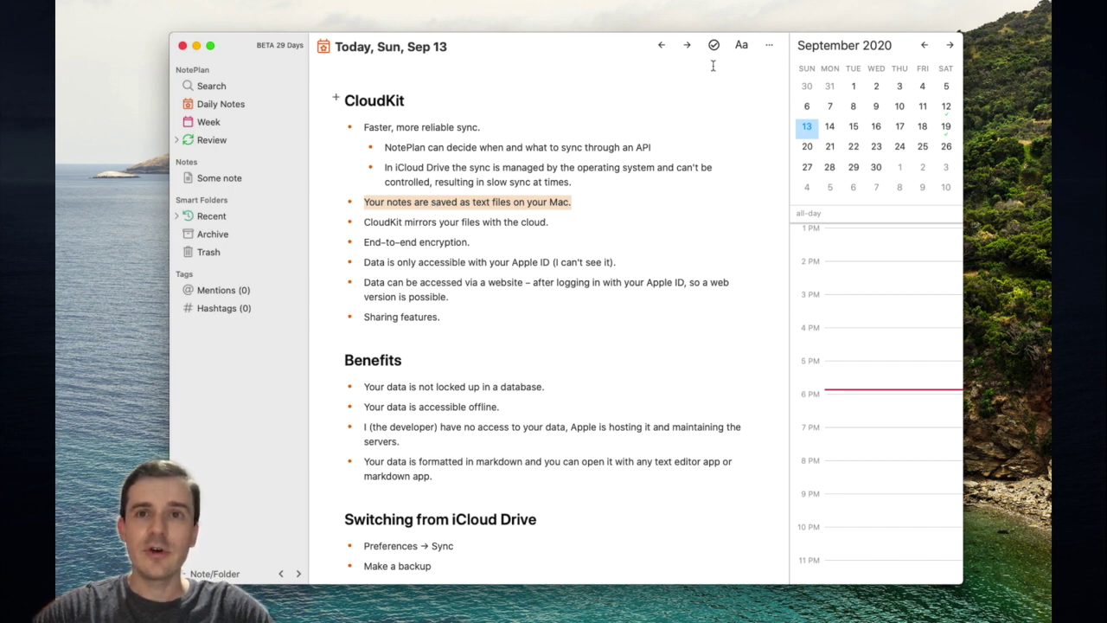
Reveal today's note file in Finder and look through NotePlan's Calendar and Notes folders.
click(770, 46)
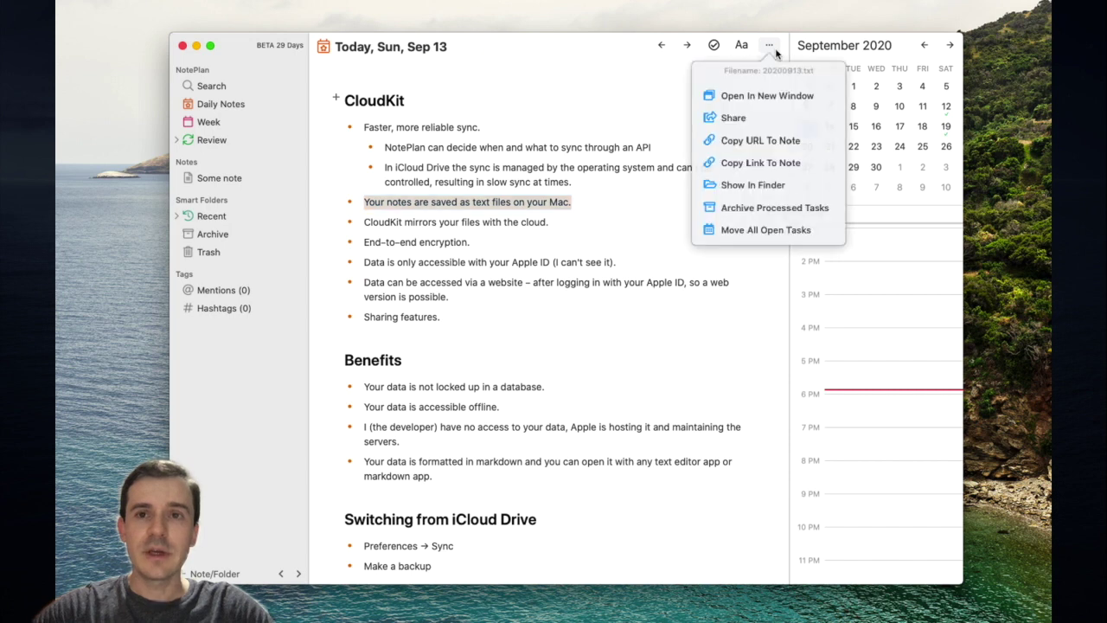
click(764, 187)
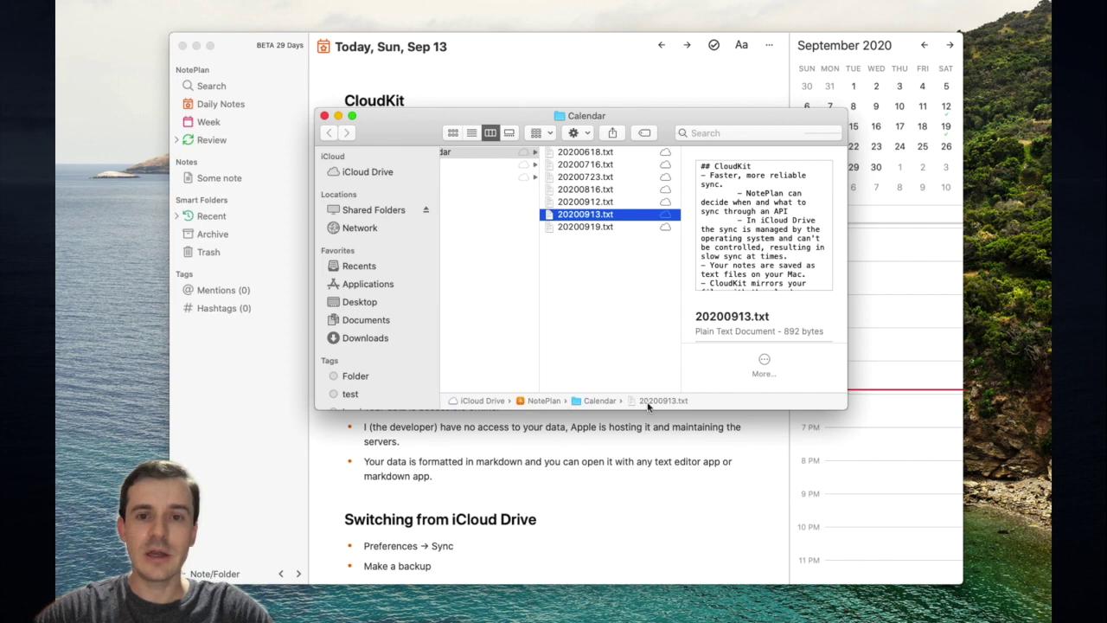
scroll(594, 234, left, 2)
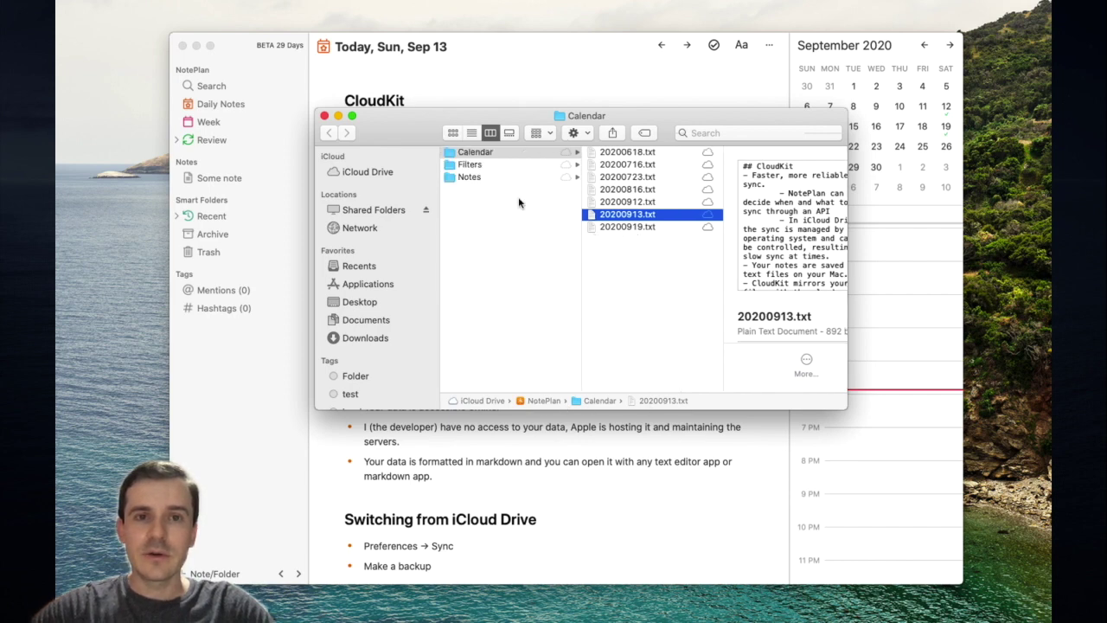
click(485, 155)
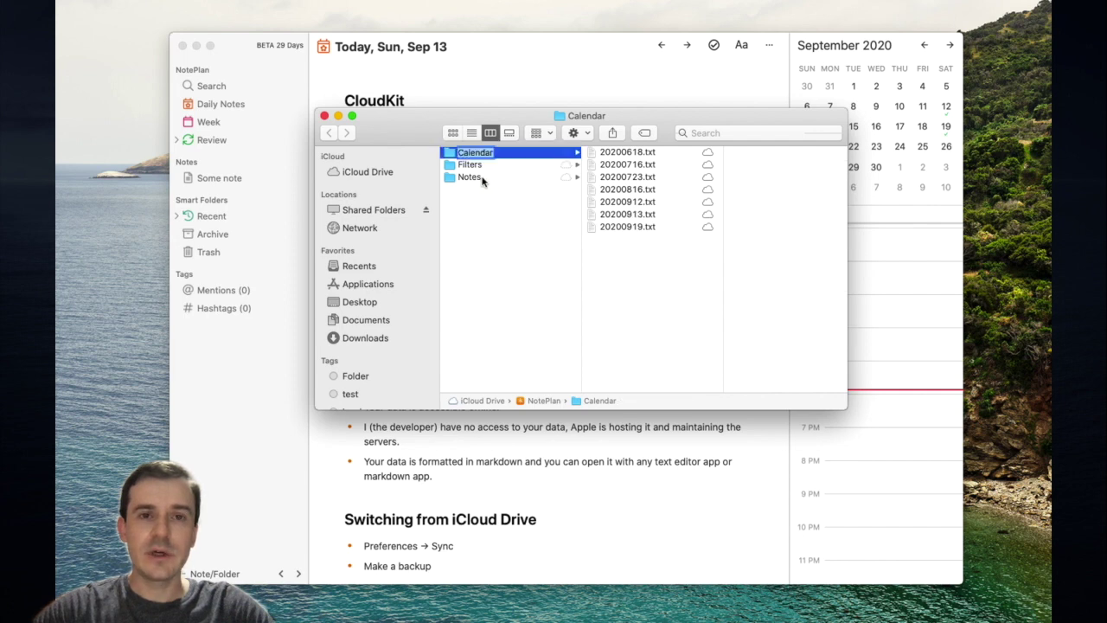
click(483, 178)
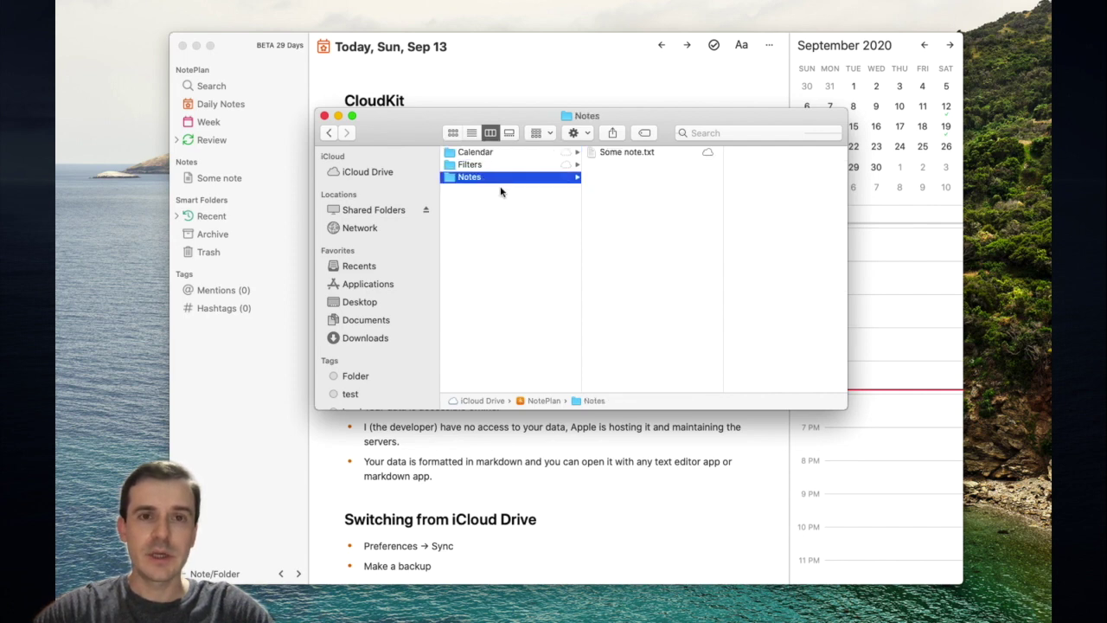
click(506, 154)
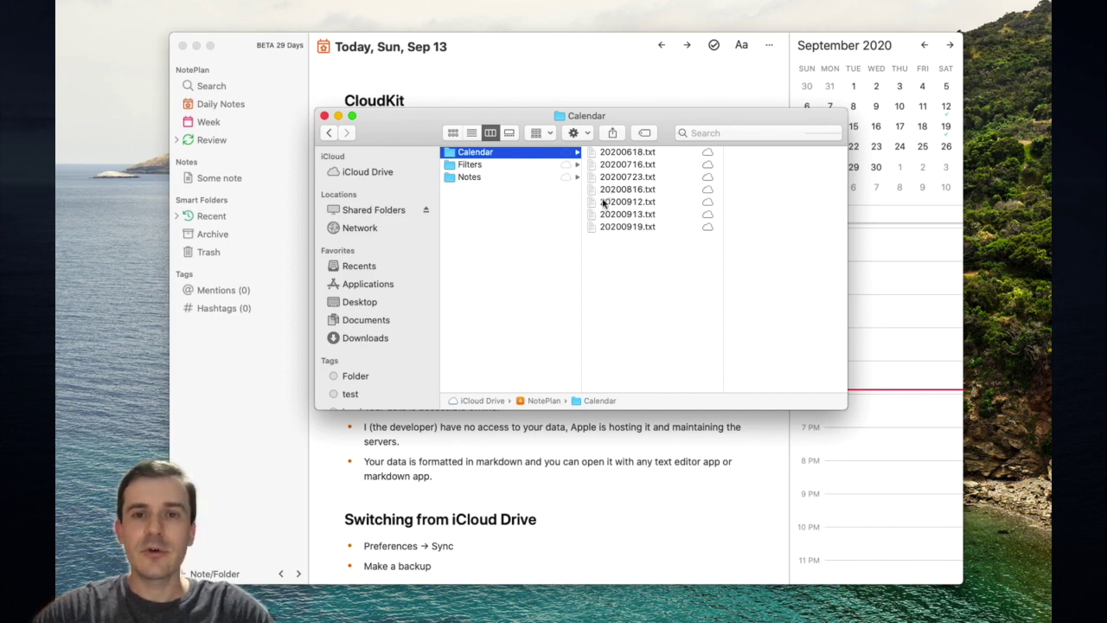
View 20200913.txt from the Calendar folder in TextEdit and close it.
click(651, 215)
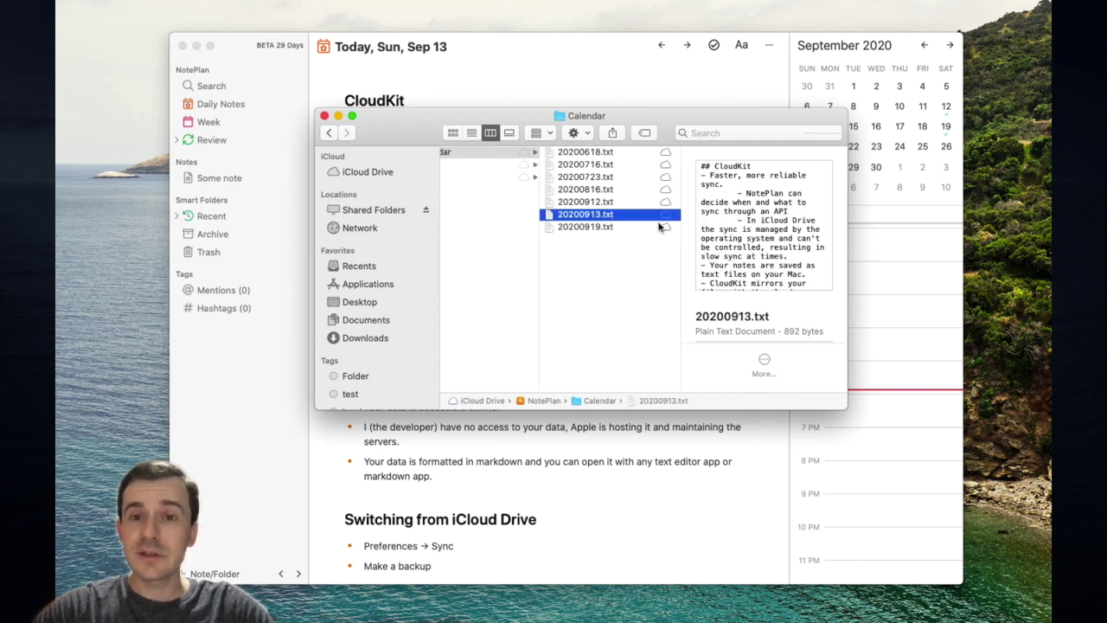
right_click(596, 216)
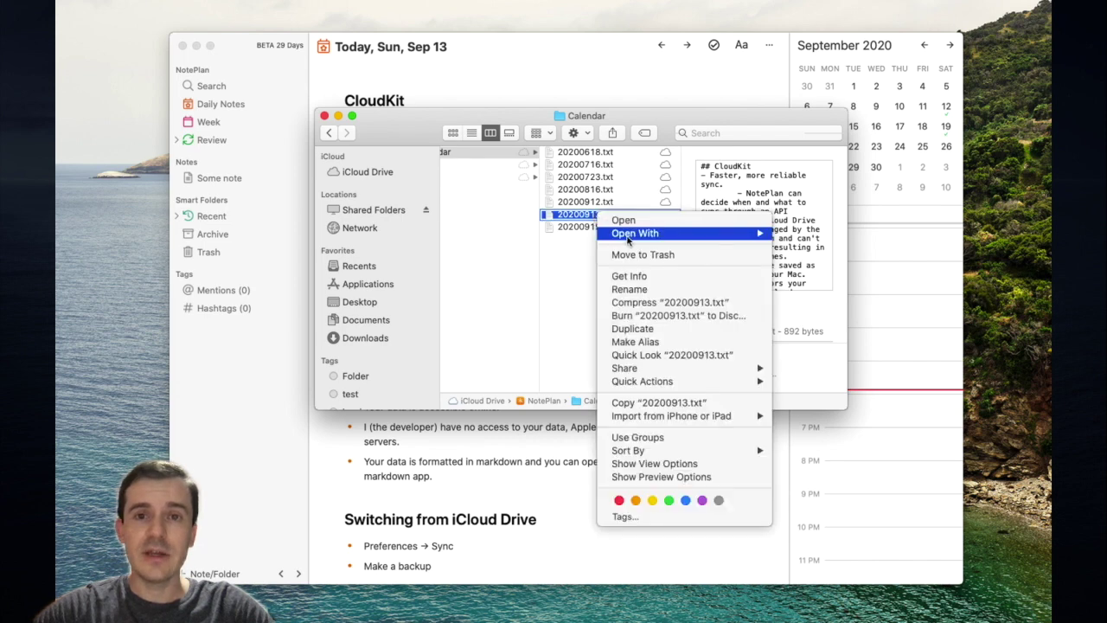
mouse_move(766, 235)
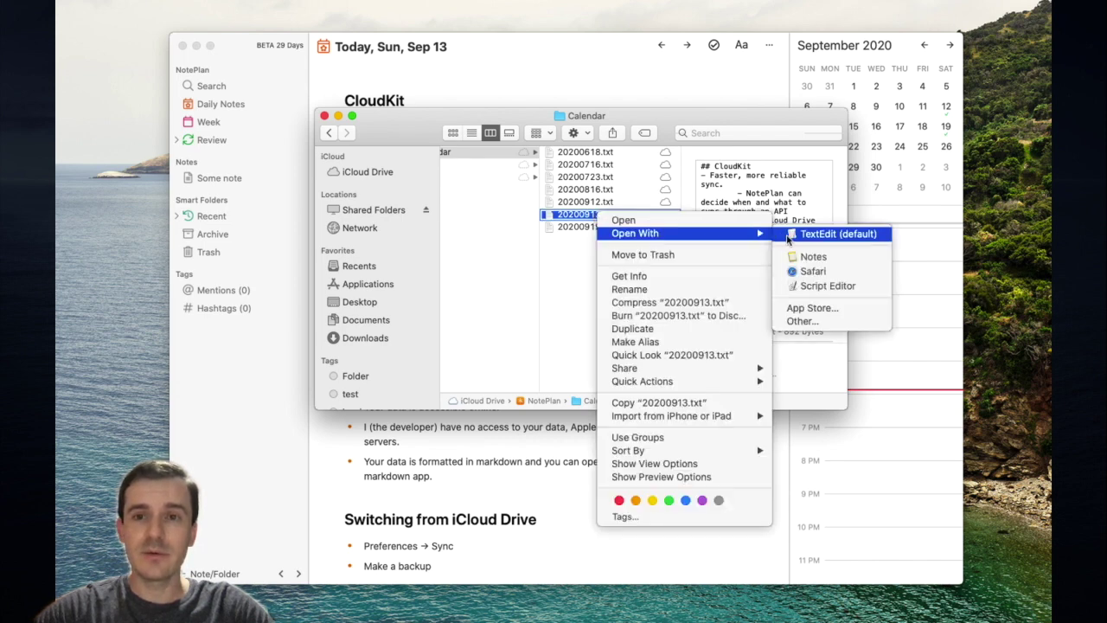
click(833, 235)
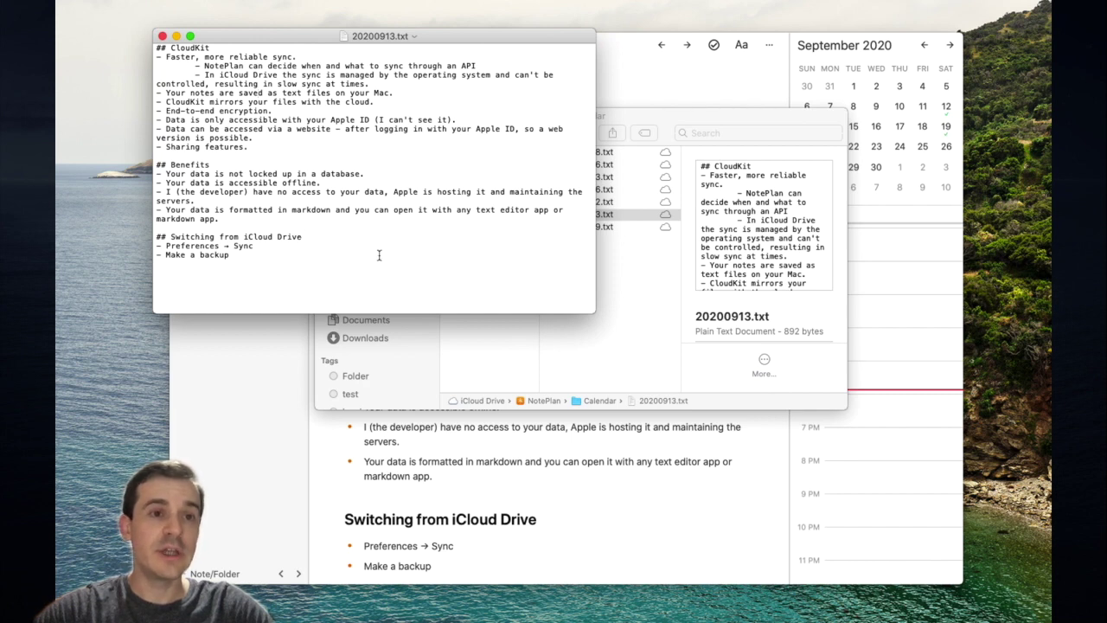
click(162, 35)
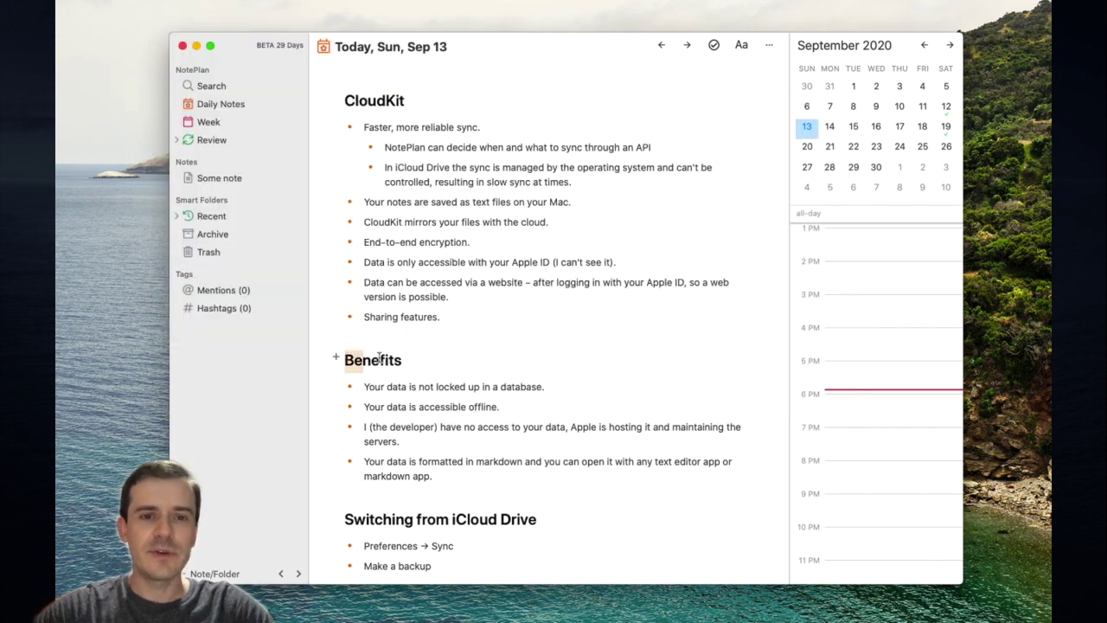
Reveal today's note file in Finder again, go up through the NotePlan folder to iCloud Drive, and close the Finder window.
drag(389, 387, 537, 384)
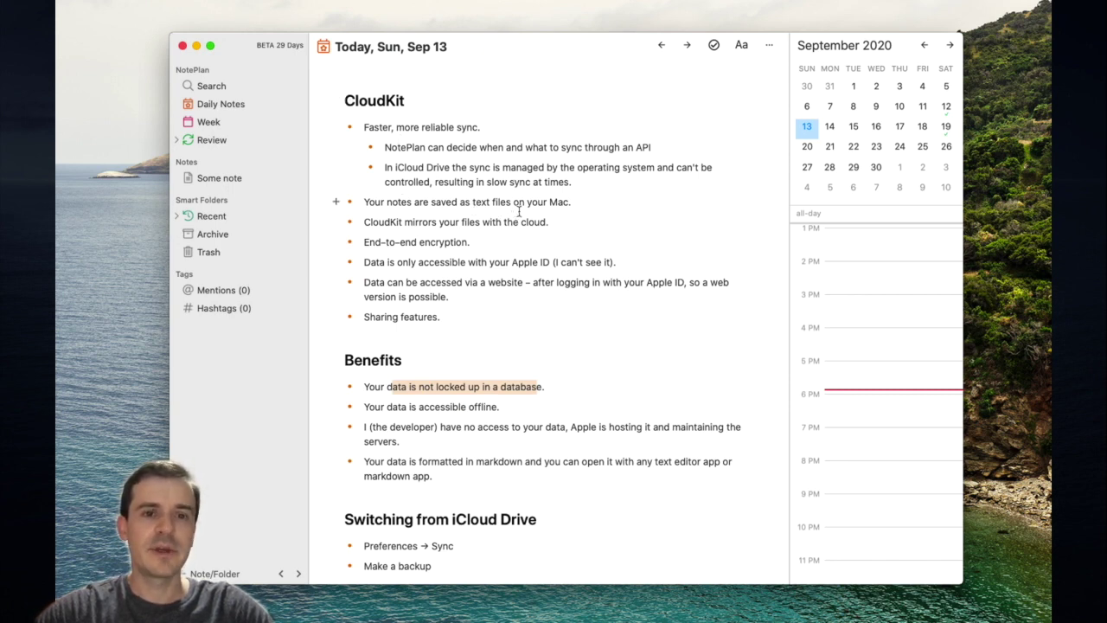
click(769, 45)
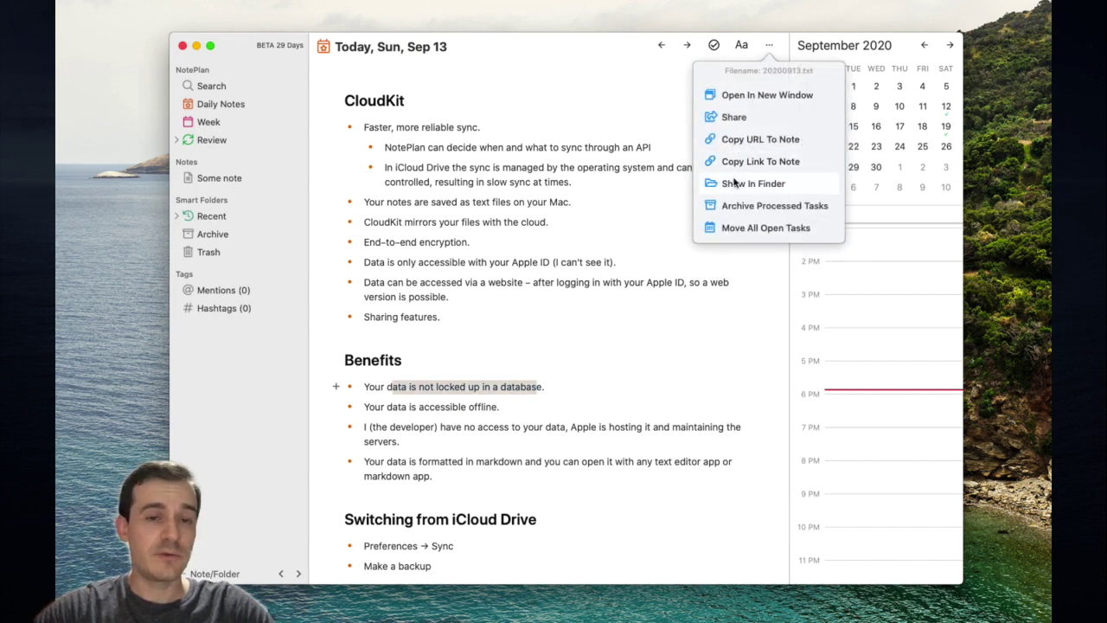
click(733, 182)
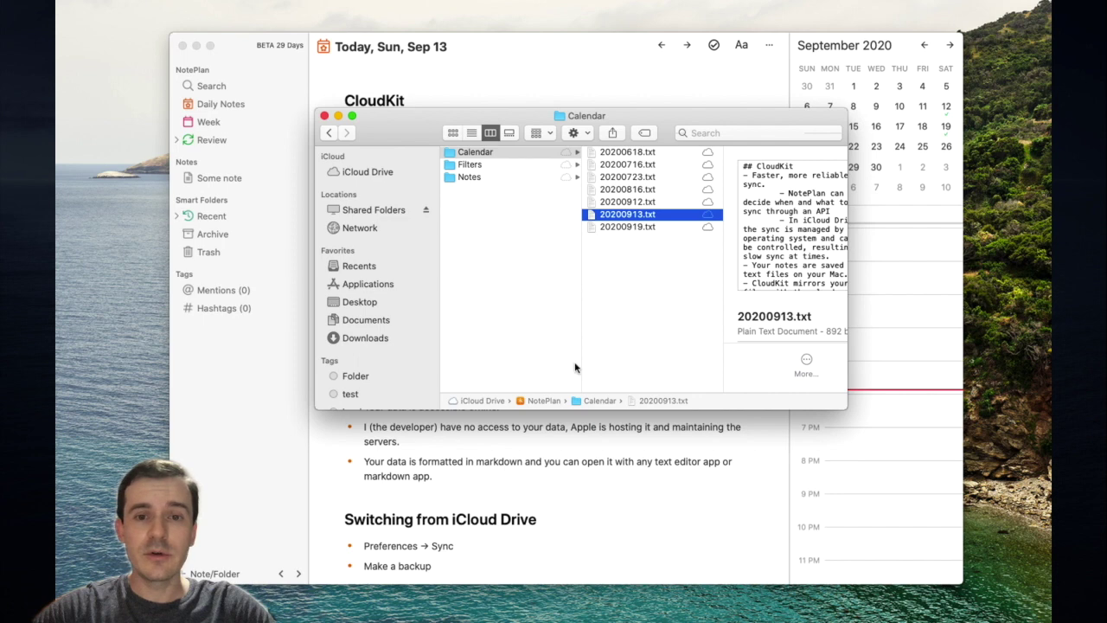
double_click(545, 403)
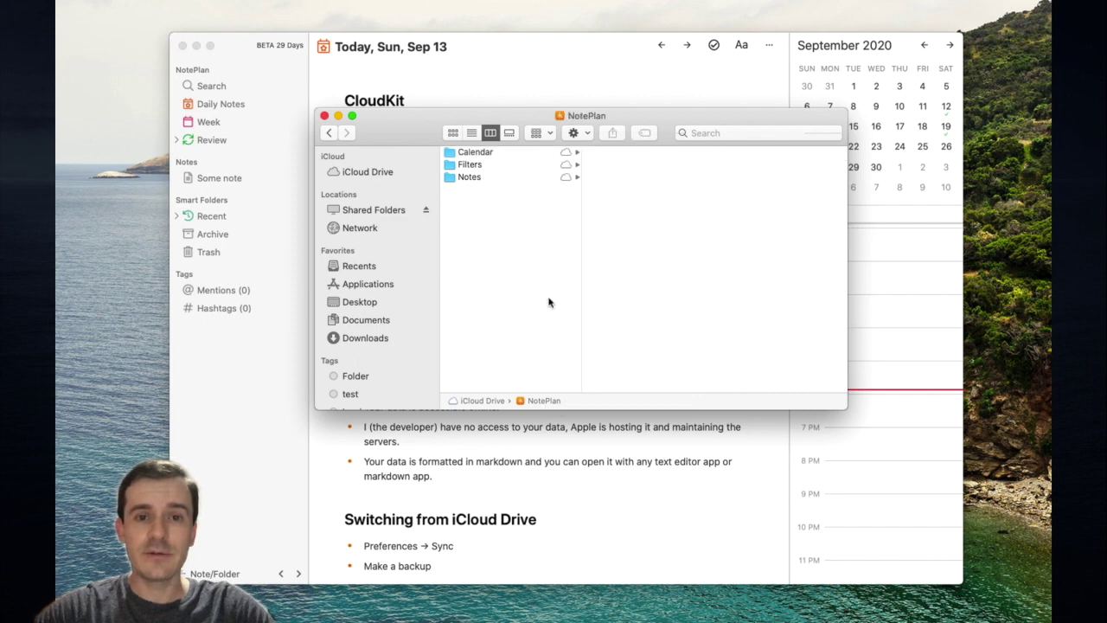
double_click(487, 403)
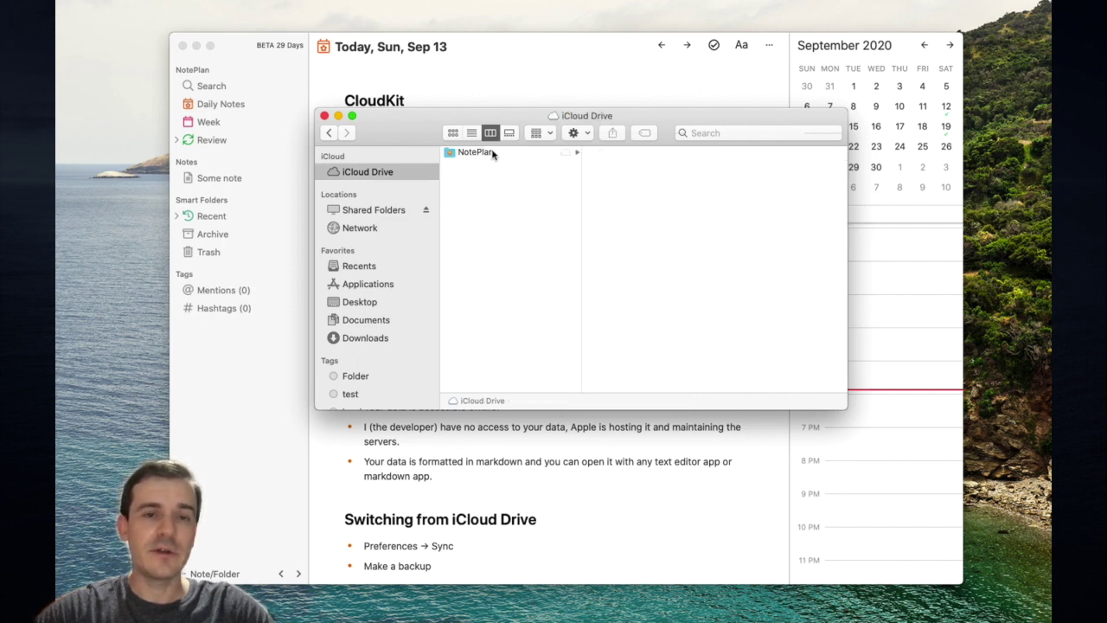
click(325, 116)
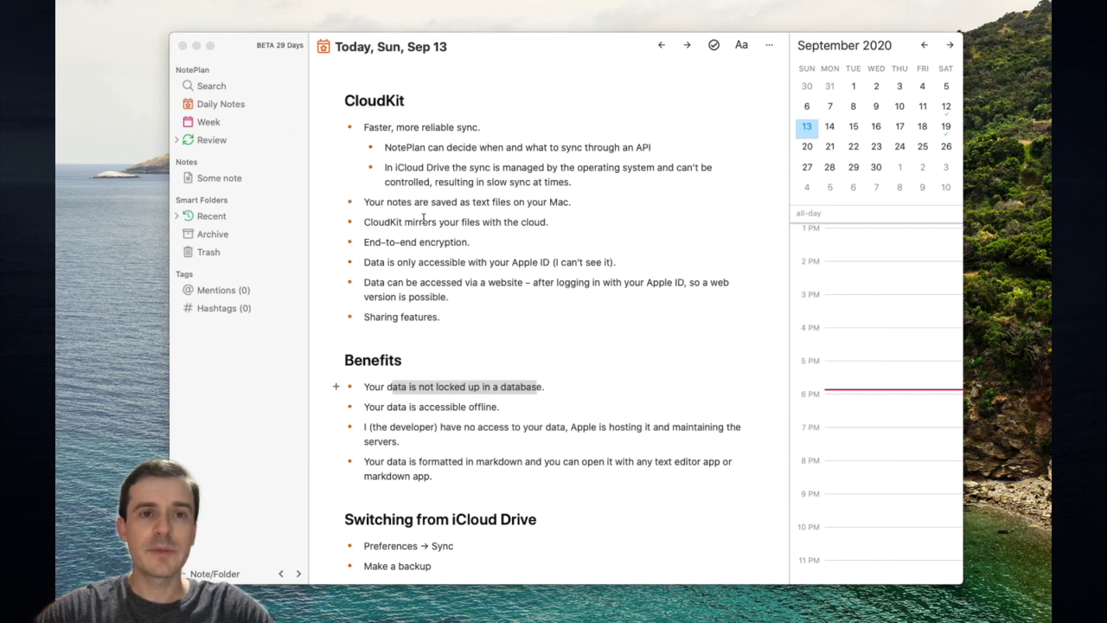
Review the CloudKit section's points on mirroring text files with the cloud and end-to-end encryption.
drag(550, 221, 339, 221)
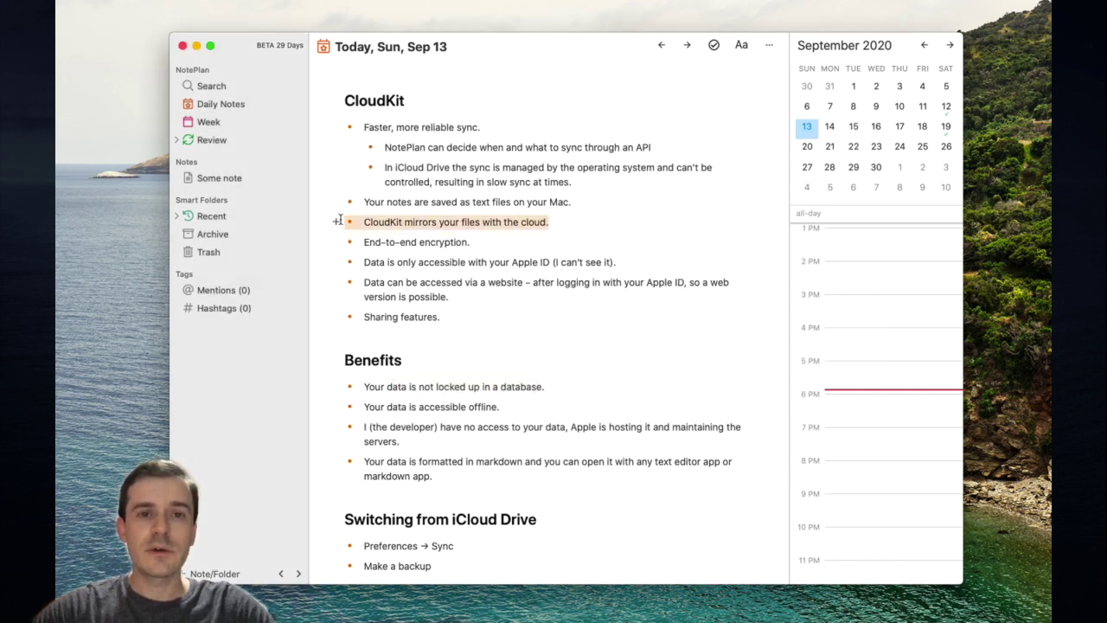
click(500, 202)
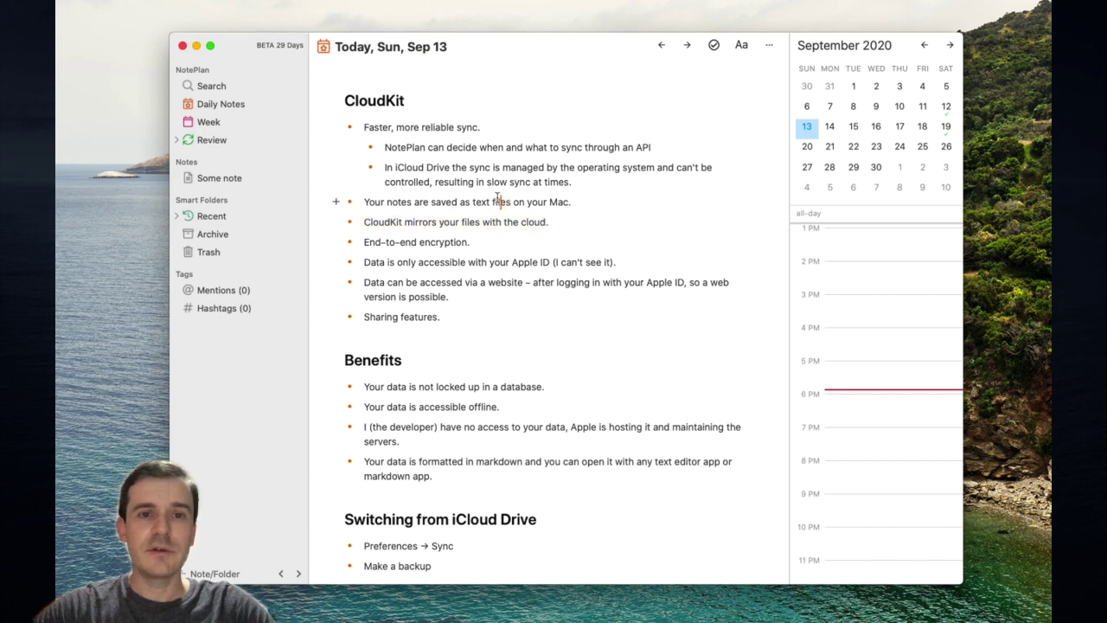
drag(550, 221, 375, 222)
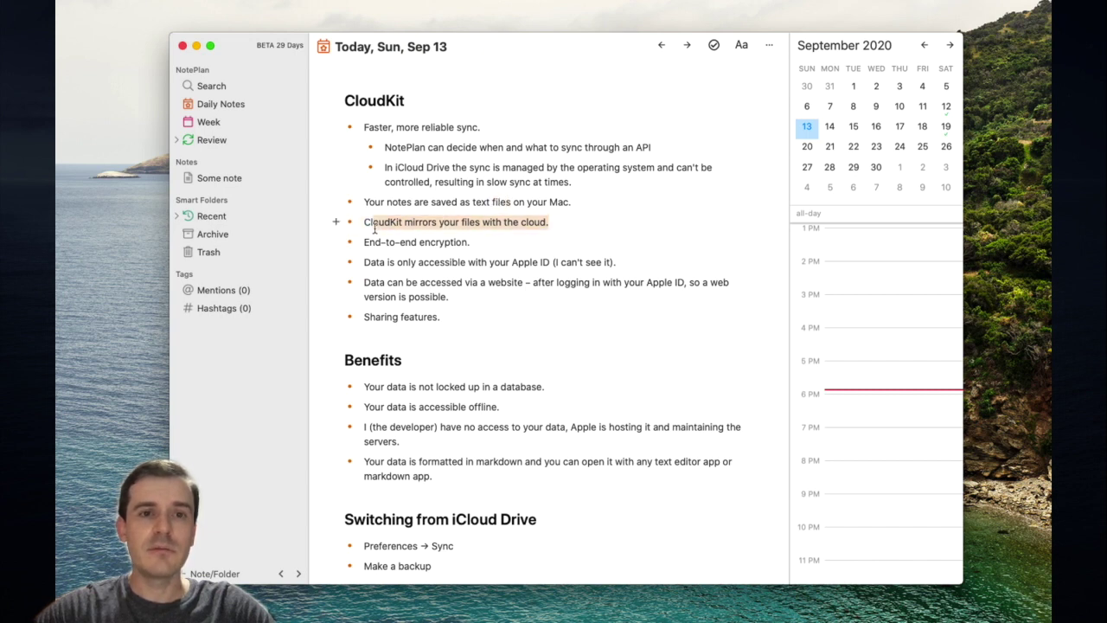
double_click(431, 222)
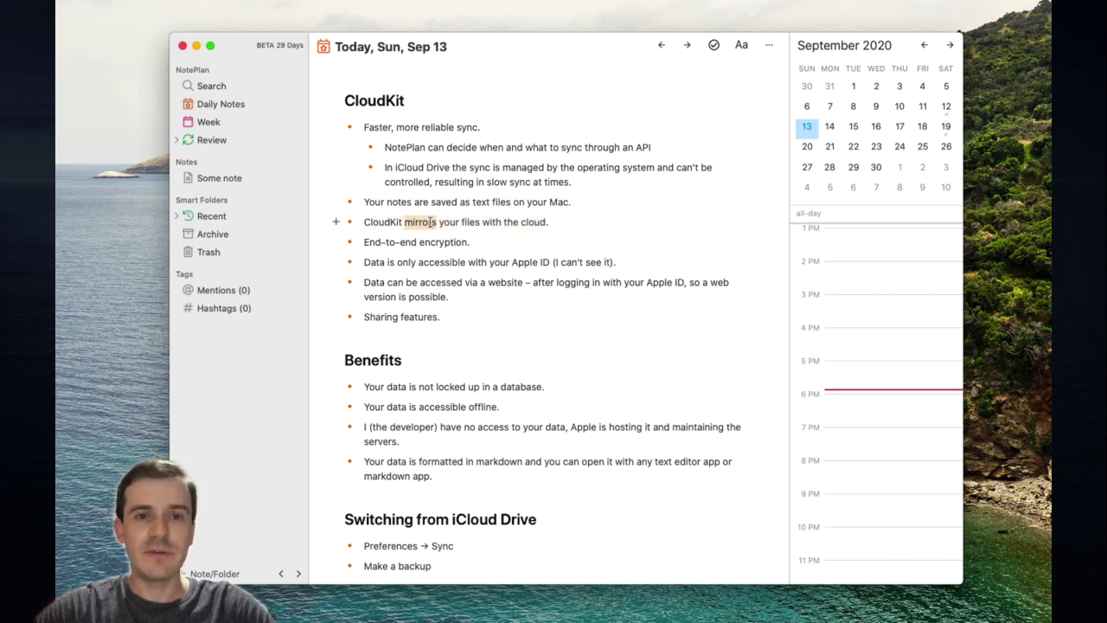
drag(473, 202, 510, 202)
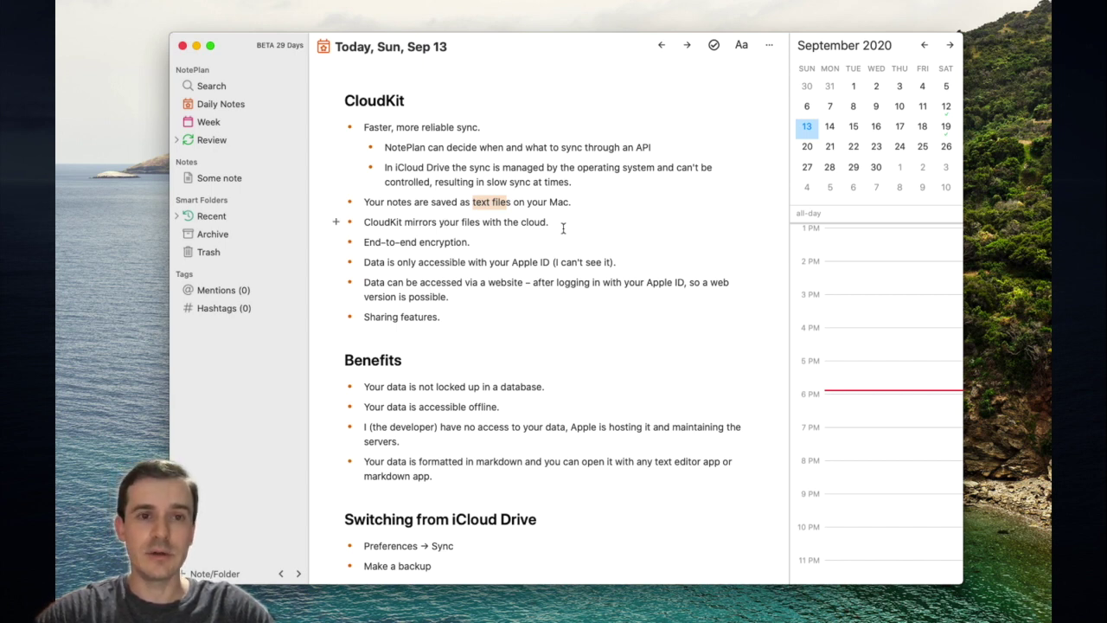
drag(484, 243, 365, 243)
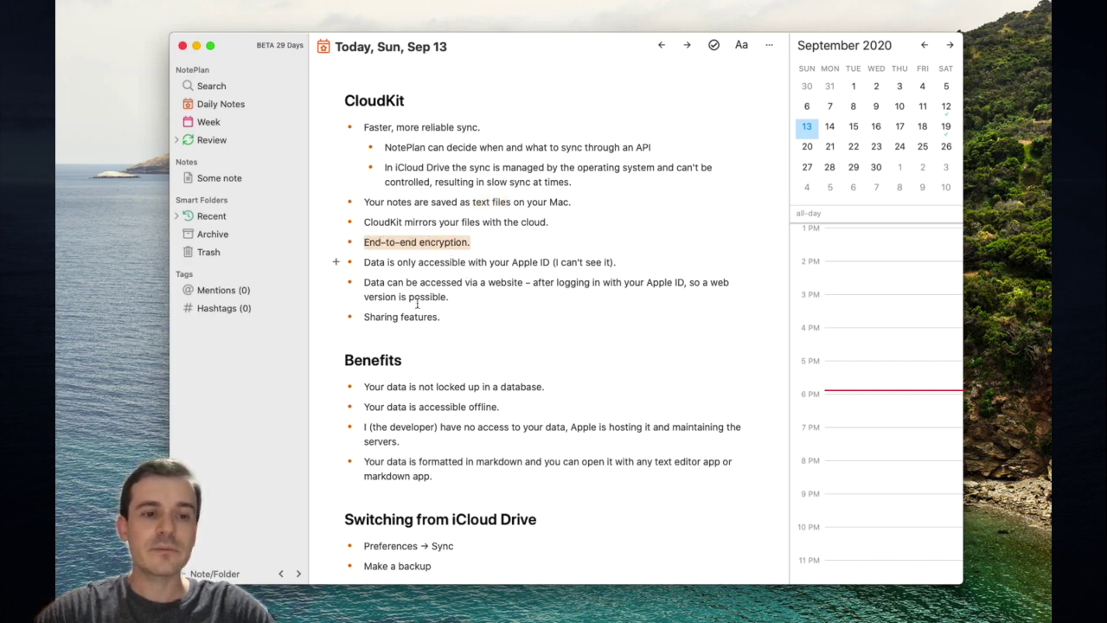
Switch to Safari and review Apple's iCloud security overview and CloudKit end-to-end encryption pages, highlighting "iCloud Keychain syncing".
click(194, 597)
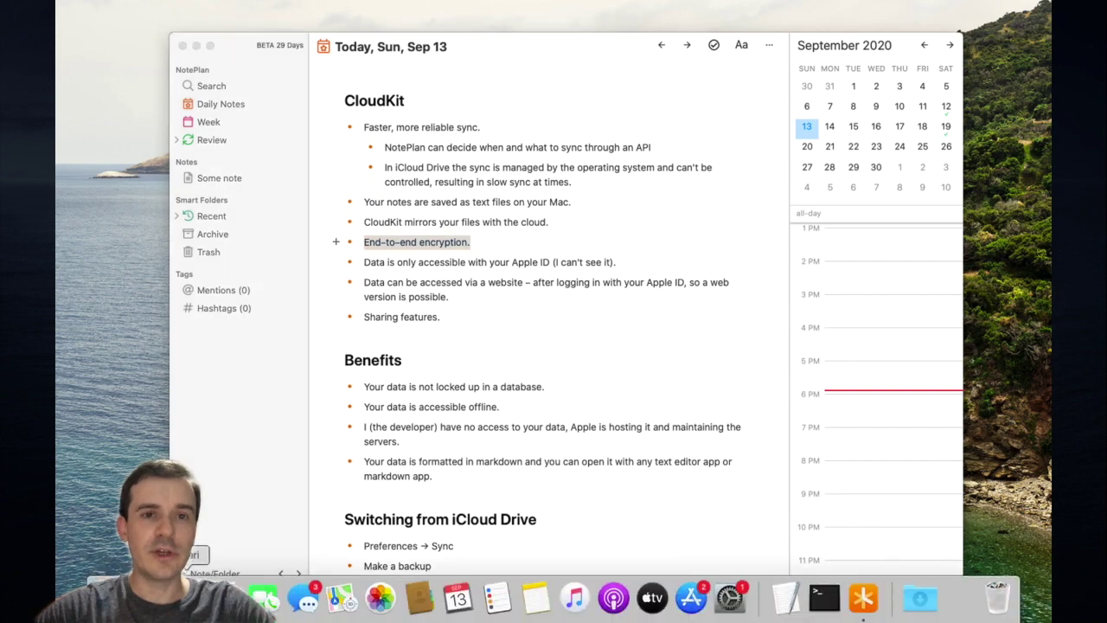
scroll(444, 126, up, 15)
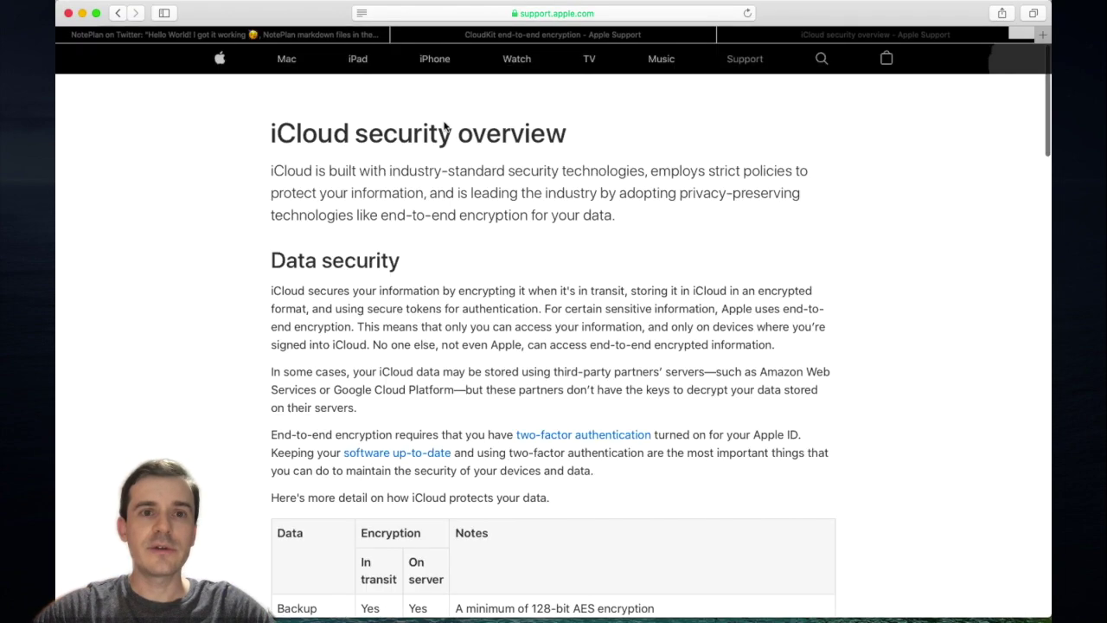
key(ctrl+shift+Tab)
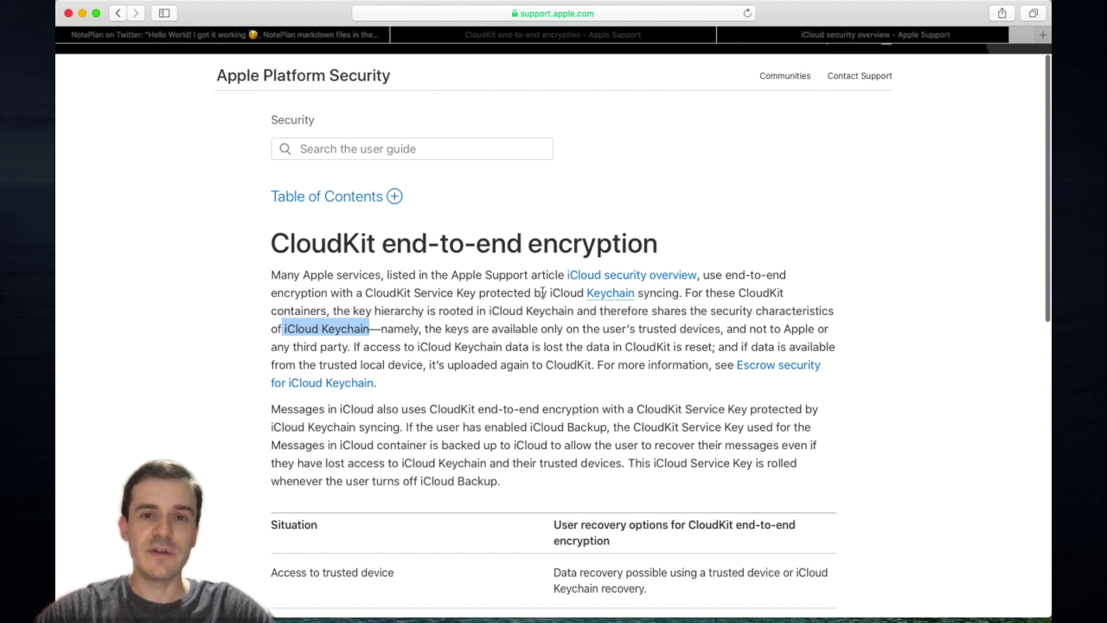
drag(549, 294, 680, 292)
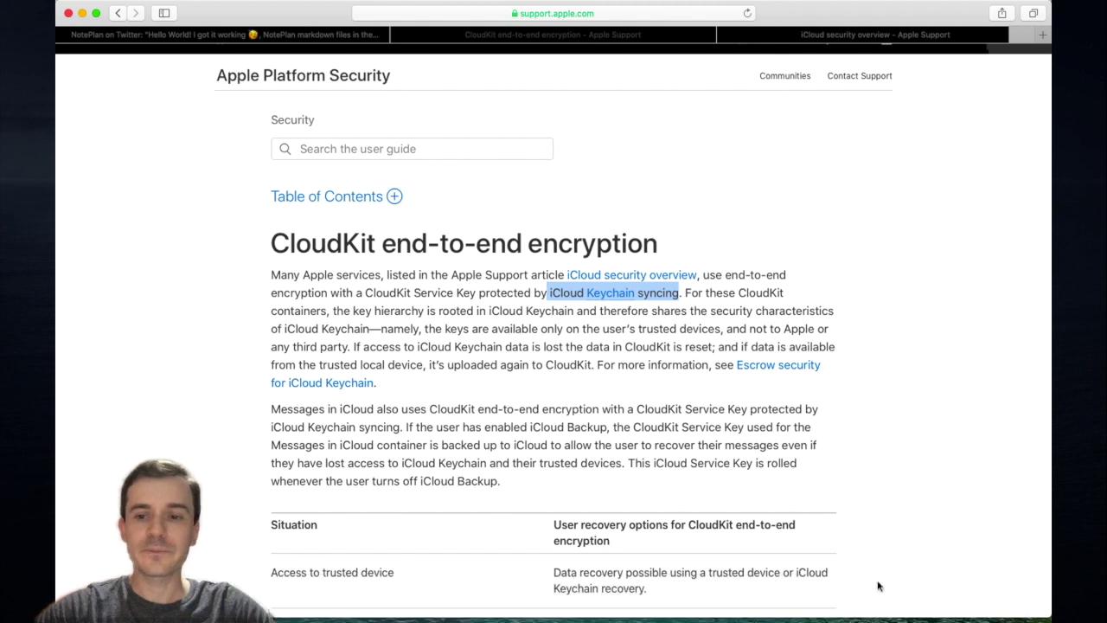
Return to NotePlan and review the remaining CloudKit points on website access with an Apple ID and sharing features.
mouse_move(855, 610)
click(894, 603)
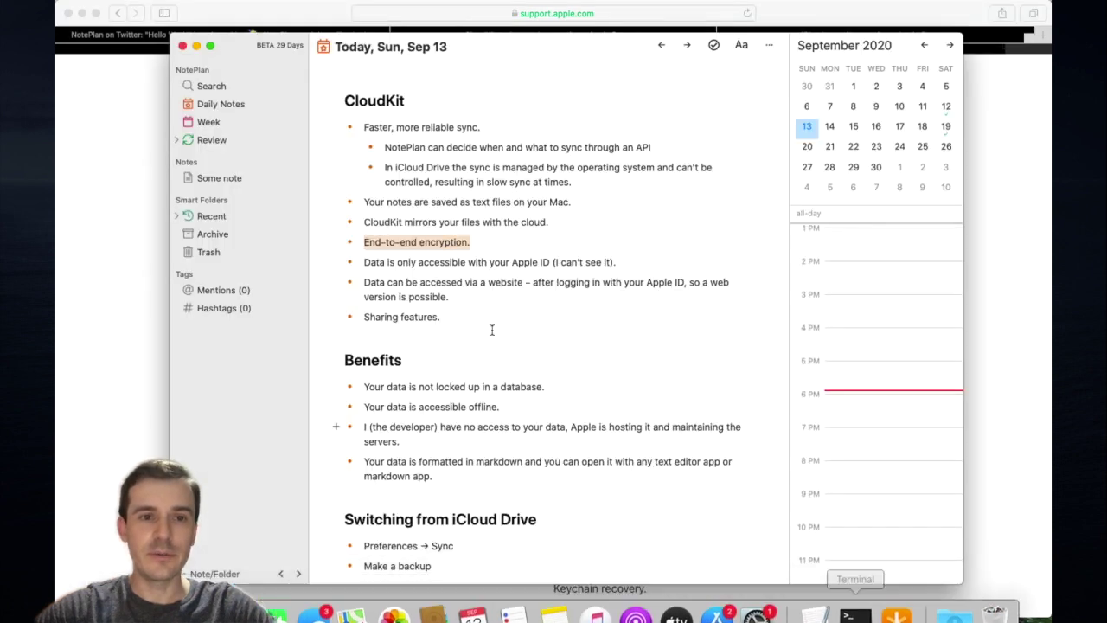
click(396, 262)
drag(367, 282, 481, 284)
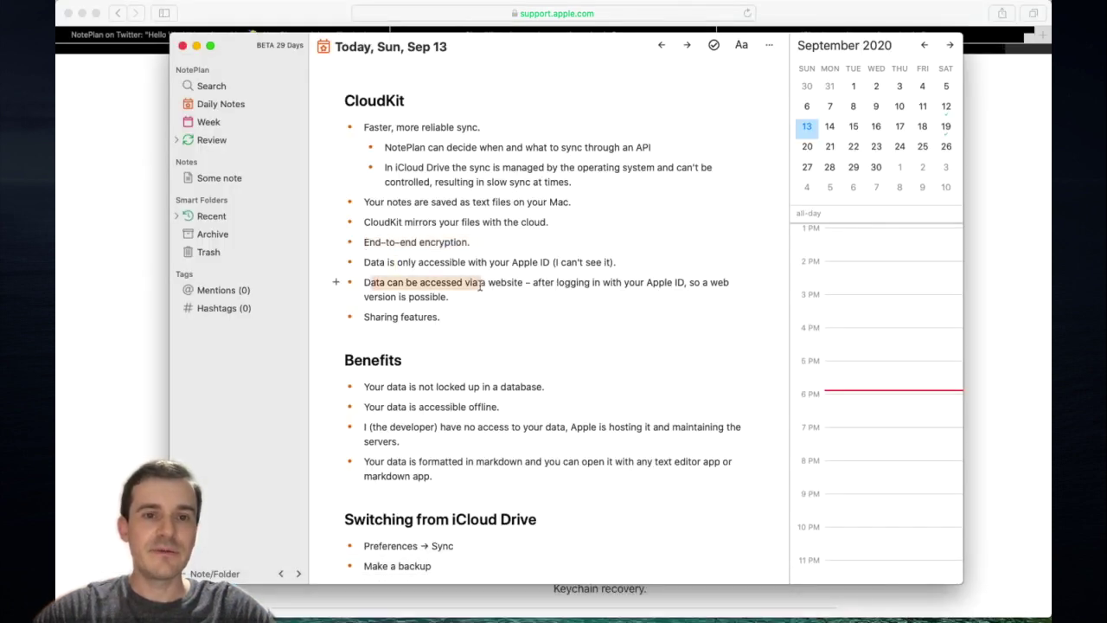
triple_click(482, 285)
click(501, 284)
double_click(501, 285)
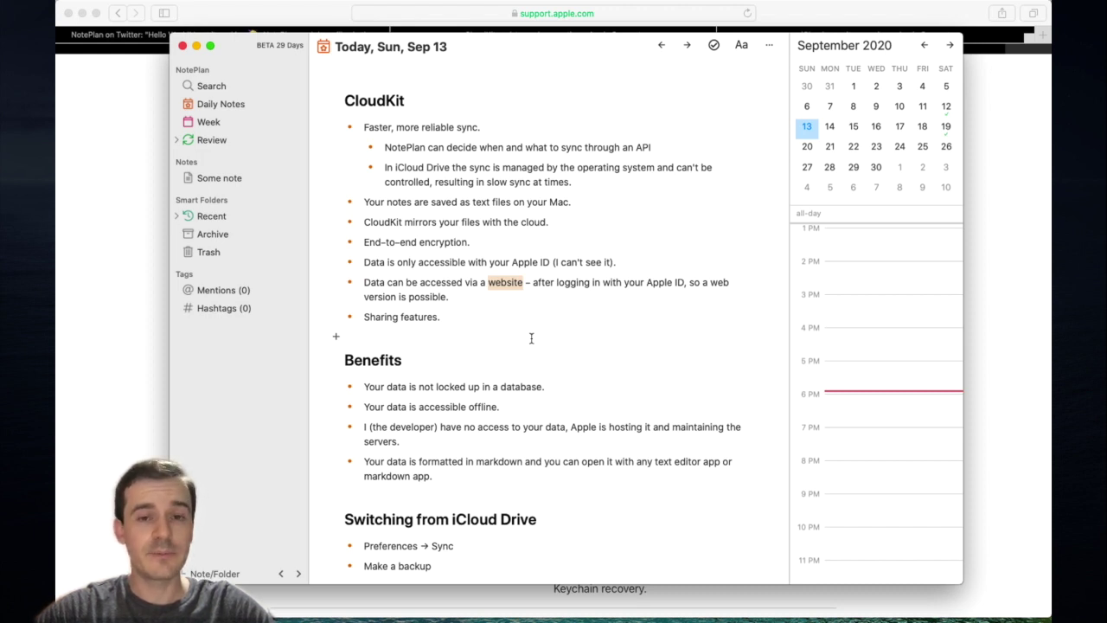
triple_click(435, 296)
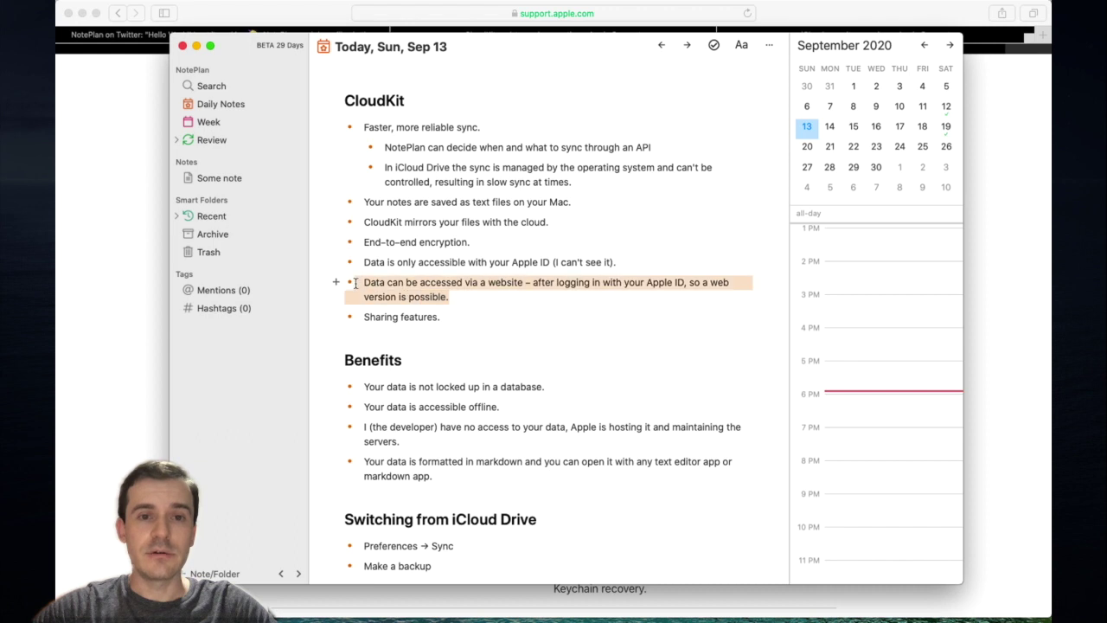
click(423, 284)
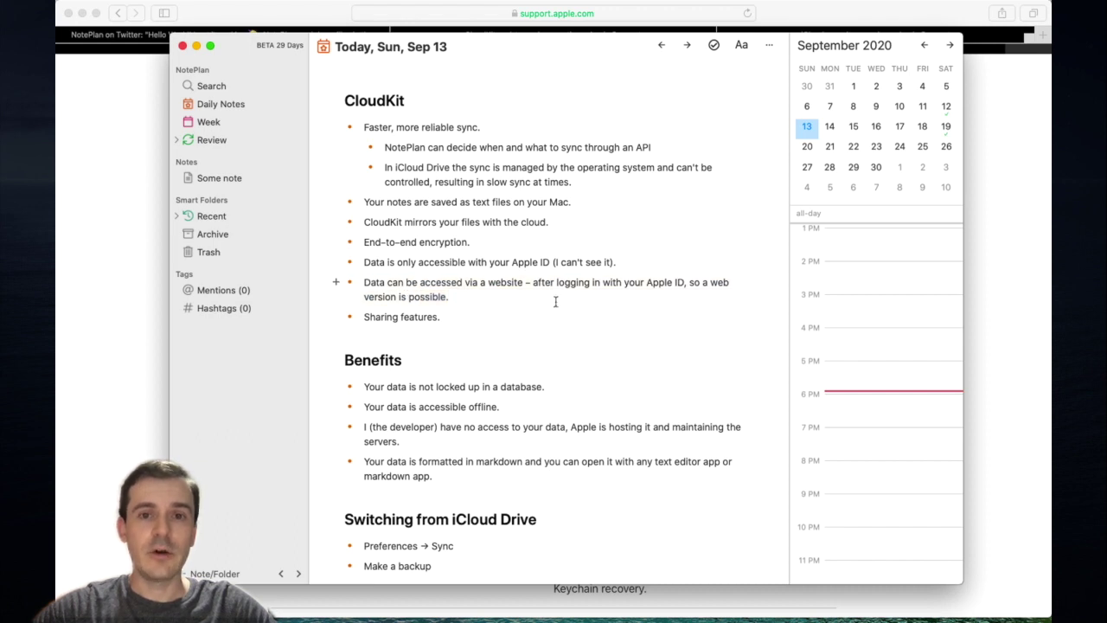
drag(646, 284, 685, 283)
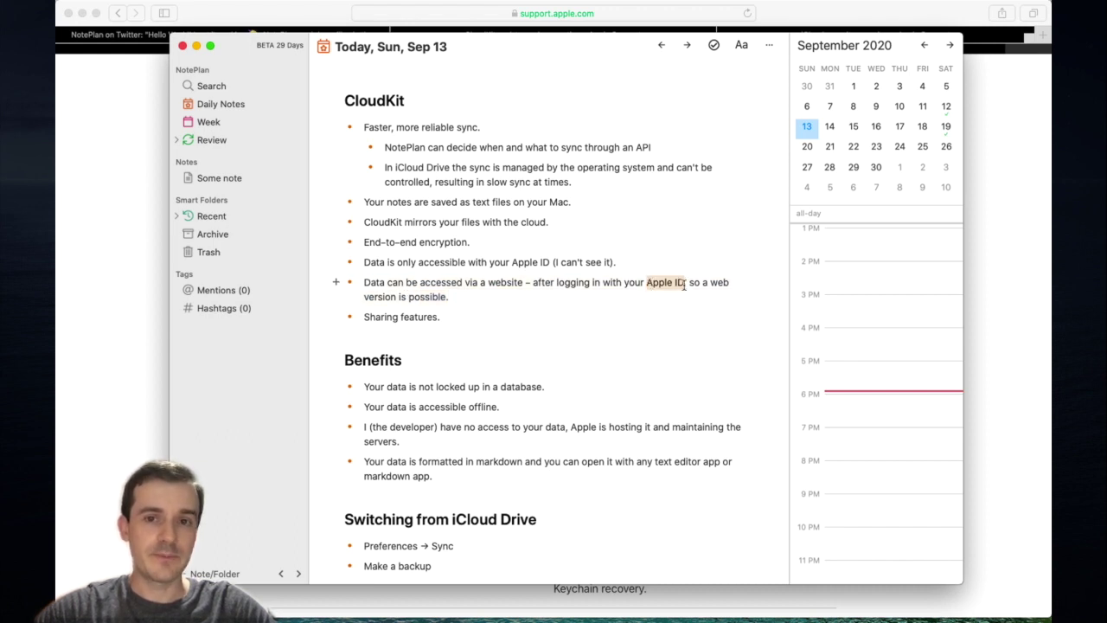
scroll(432, 286, down, 1)
triple_click(355, 269)
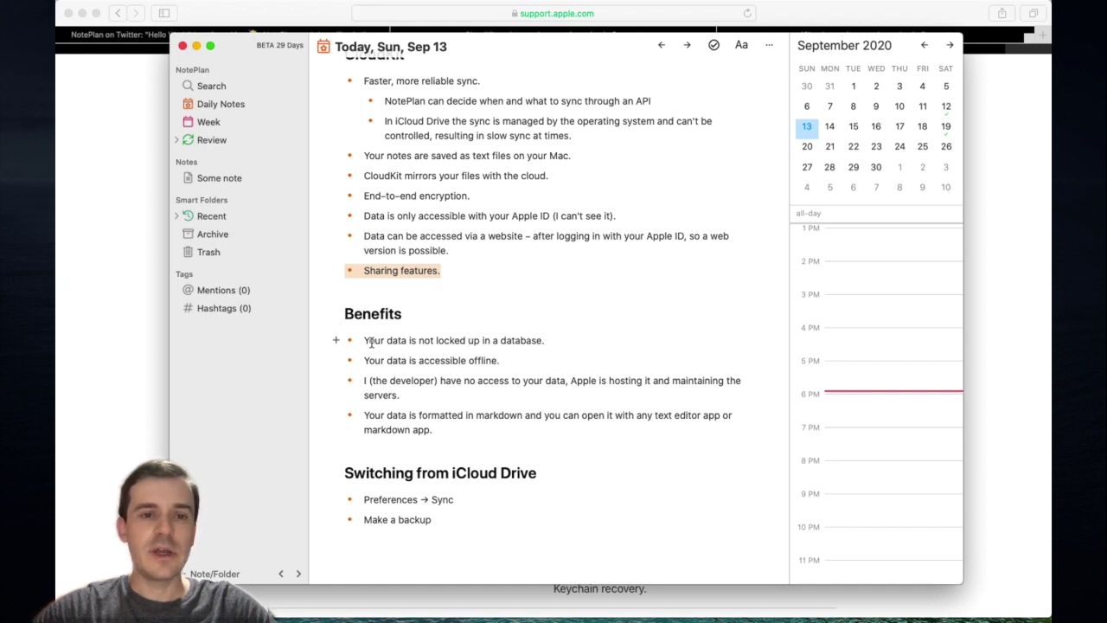
Review the Benefits section's points on no database lock-in, offline access, Apple hosting and markdown formatting.
drag(367, 340, 562, 342)
triple_click(502, 362)
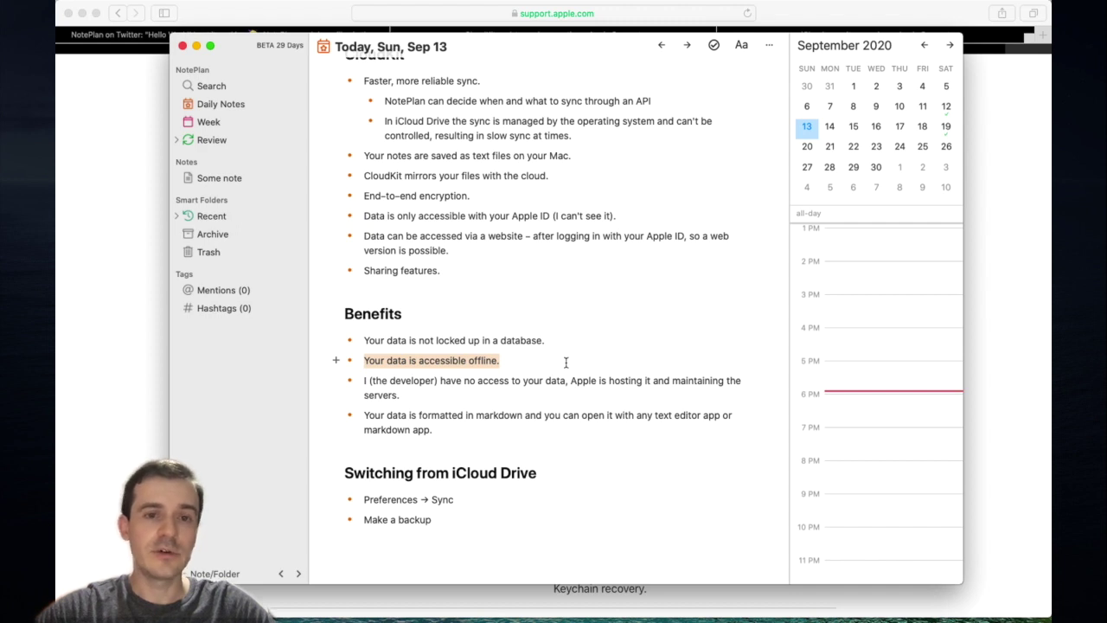
click(536, 365)
drag(536, 365, 470, 365)
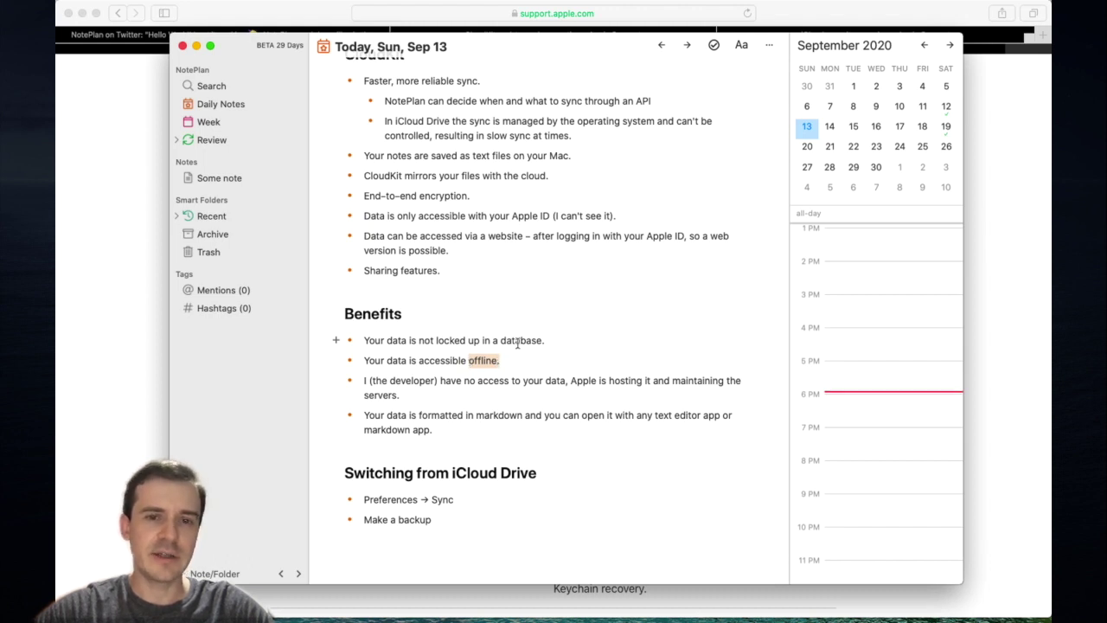
mouse_move(363, 385)
mouse_down()
mouse_move(437, 386)
mouse_move(416, 395)
mouse_move(428, 391)
mouse_move(363, 380)
mouse_up()
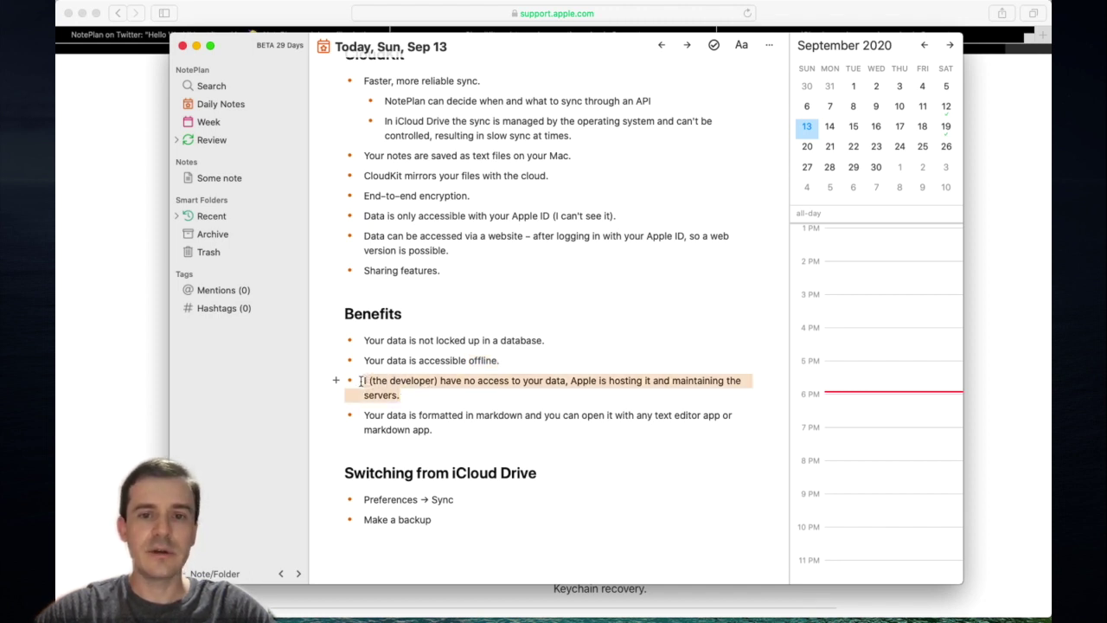
double_click(582, 384)
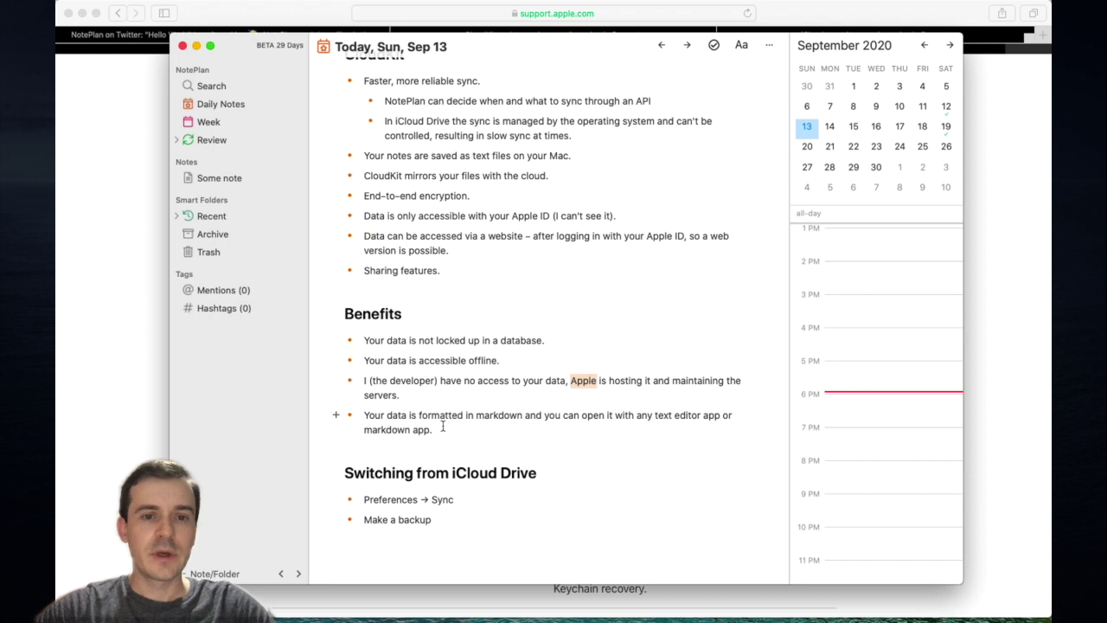
drag(435, 430, 412, 430)
triple_click(394, 430)
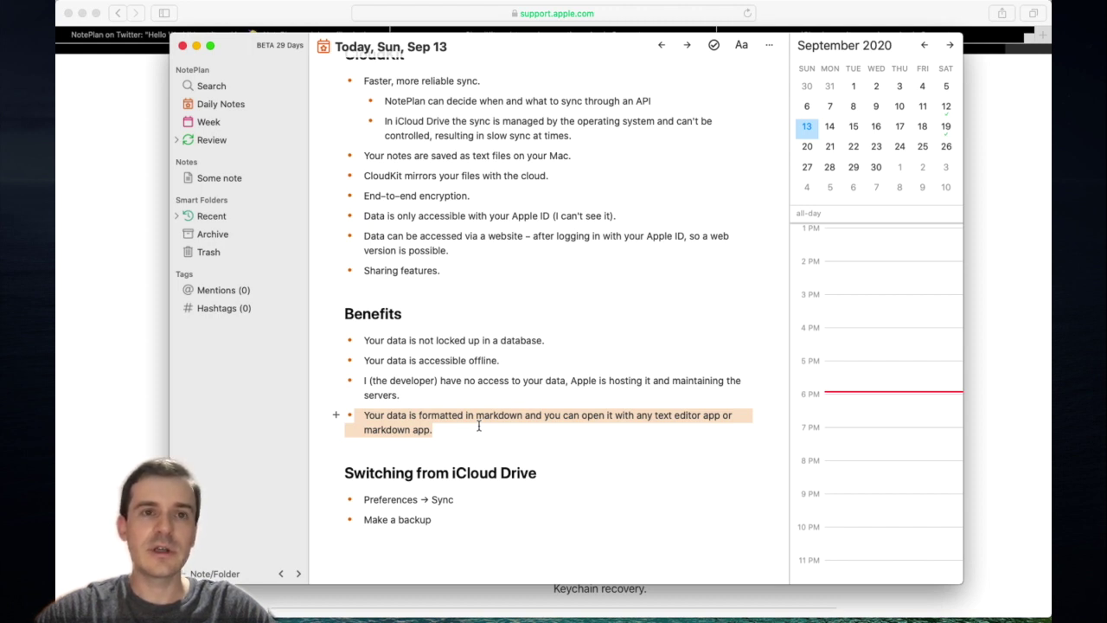
click(544, 340)
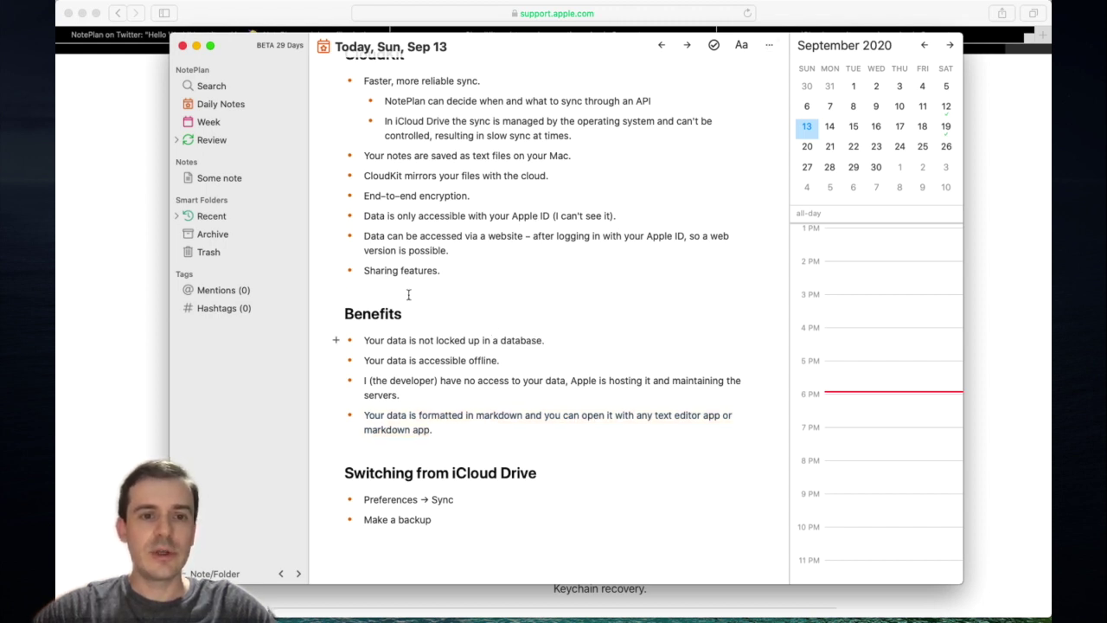
Switch the sync method to CloudKit, with all files copied from iCloud Drive to the local folder, and reopen NotePlan.
click(130, 8)
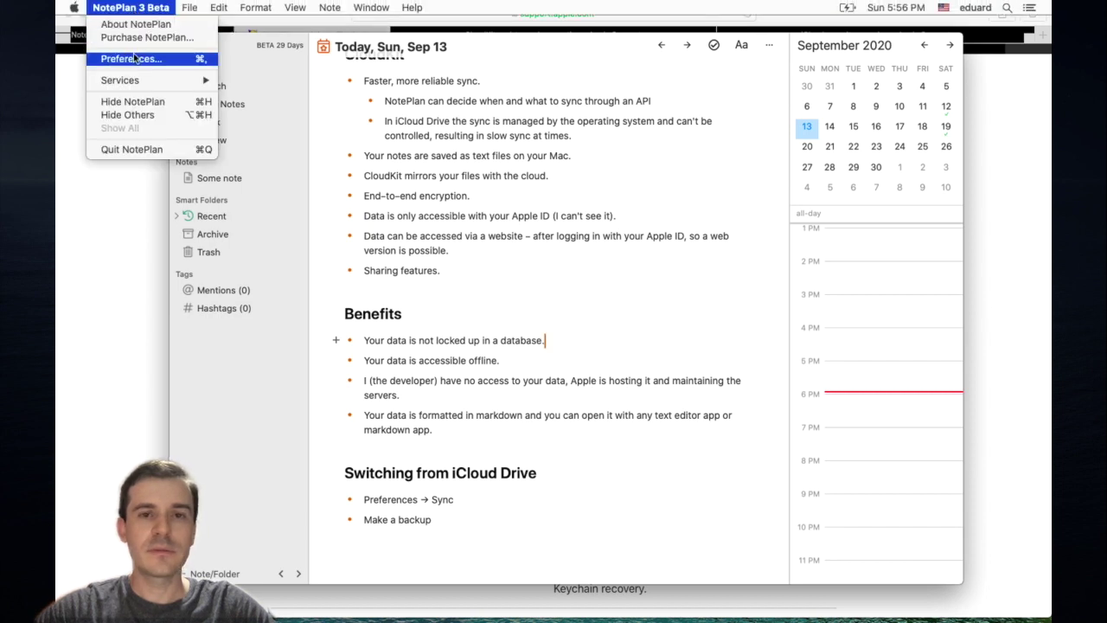
click(134, 59)
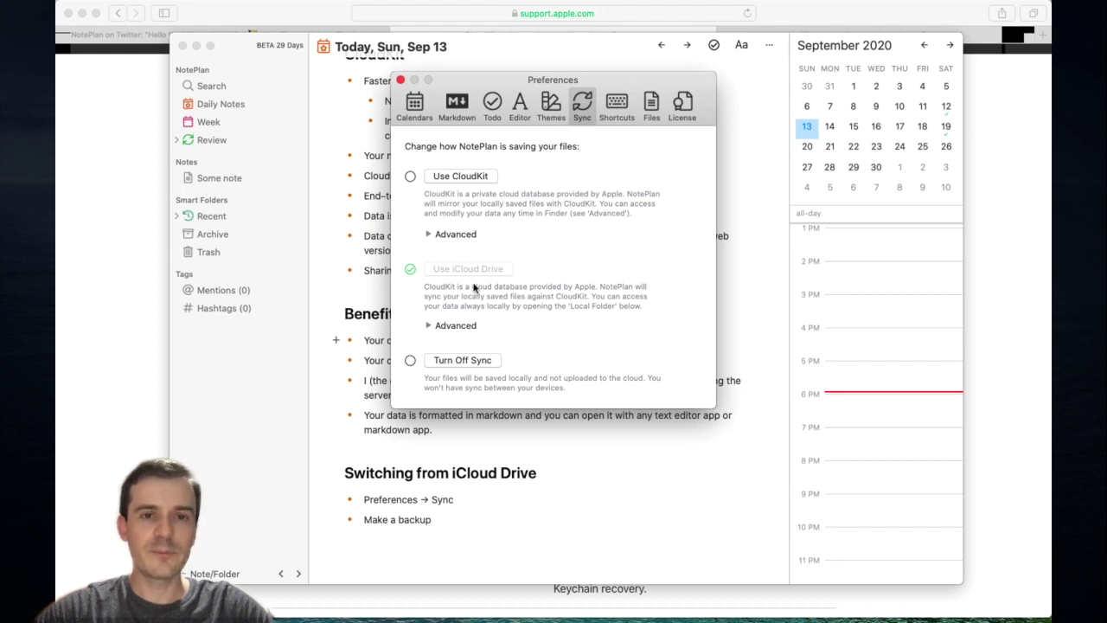
click(458, 179)
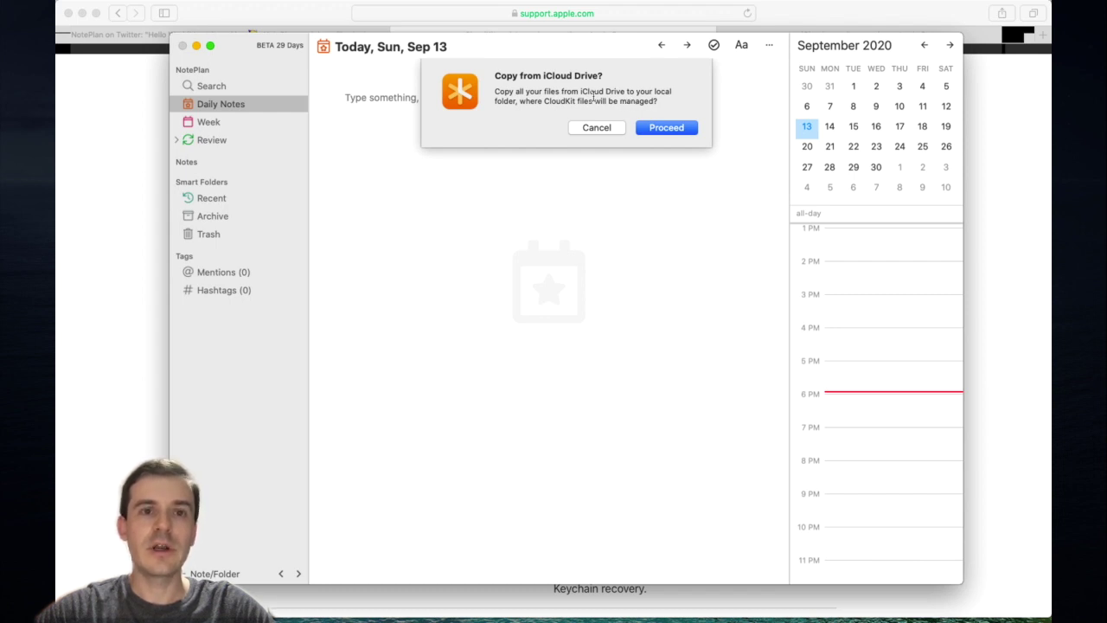
click(655, 126)
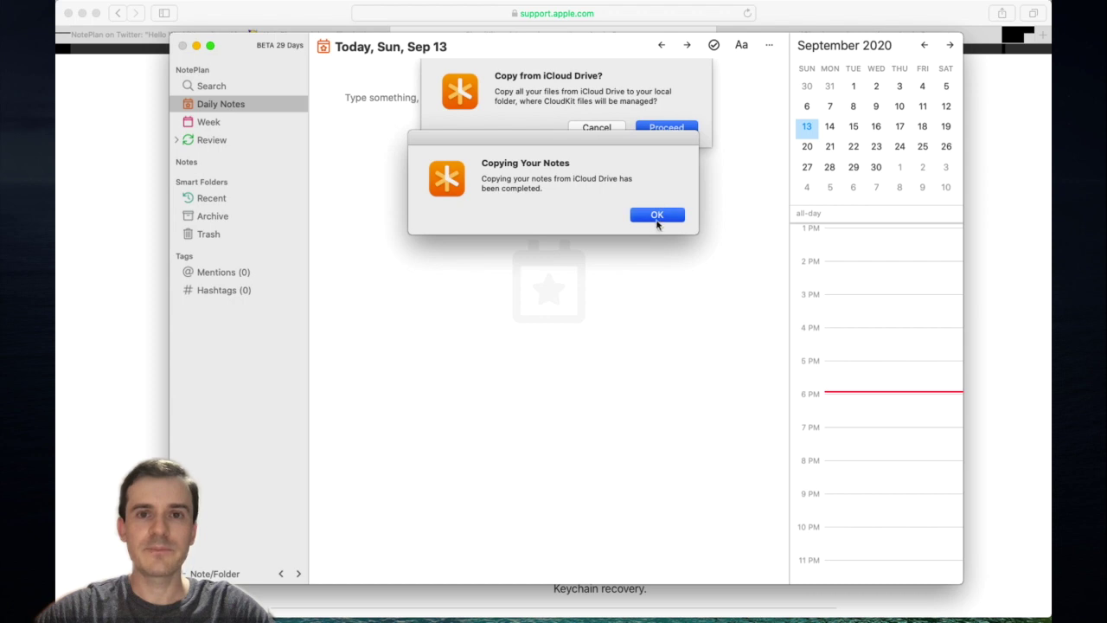
click(657, 215)
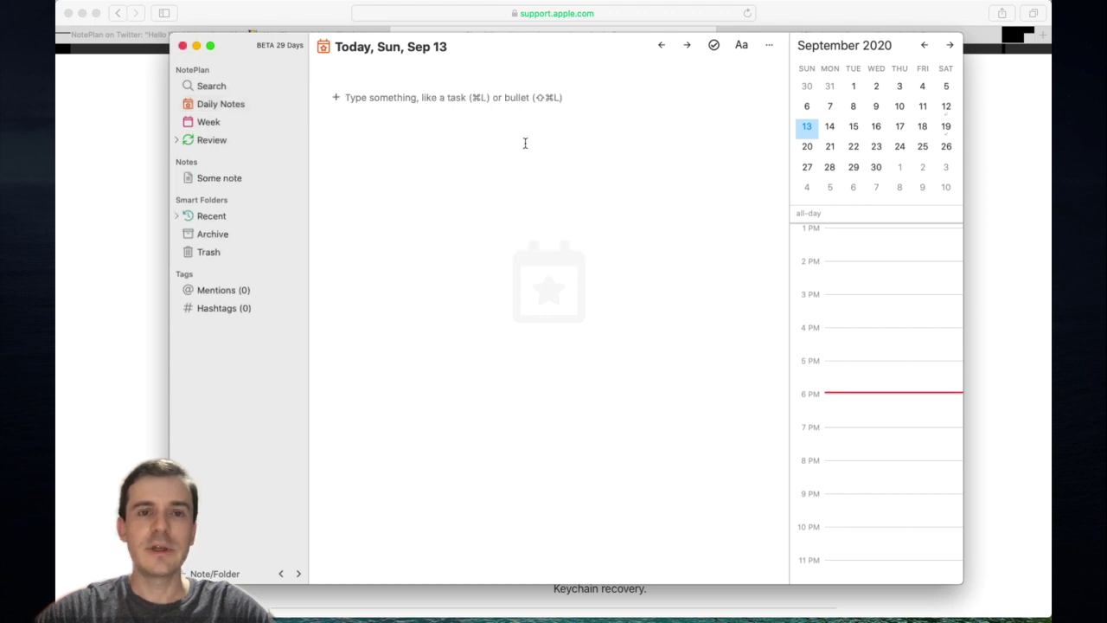
key(super+Tab)
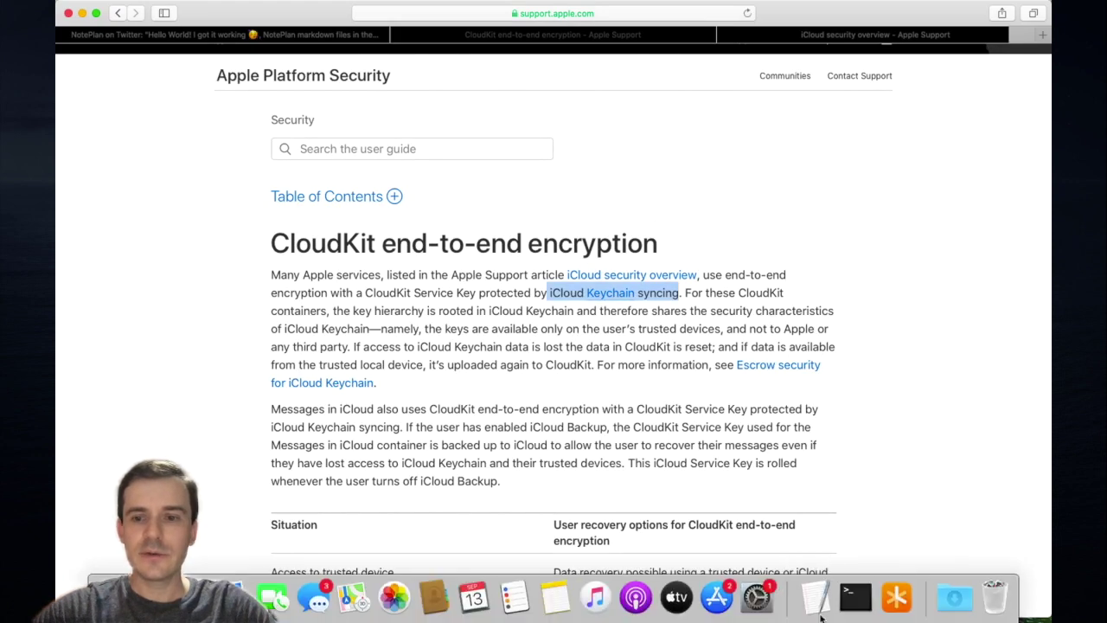
click(890, 595)
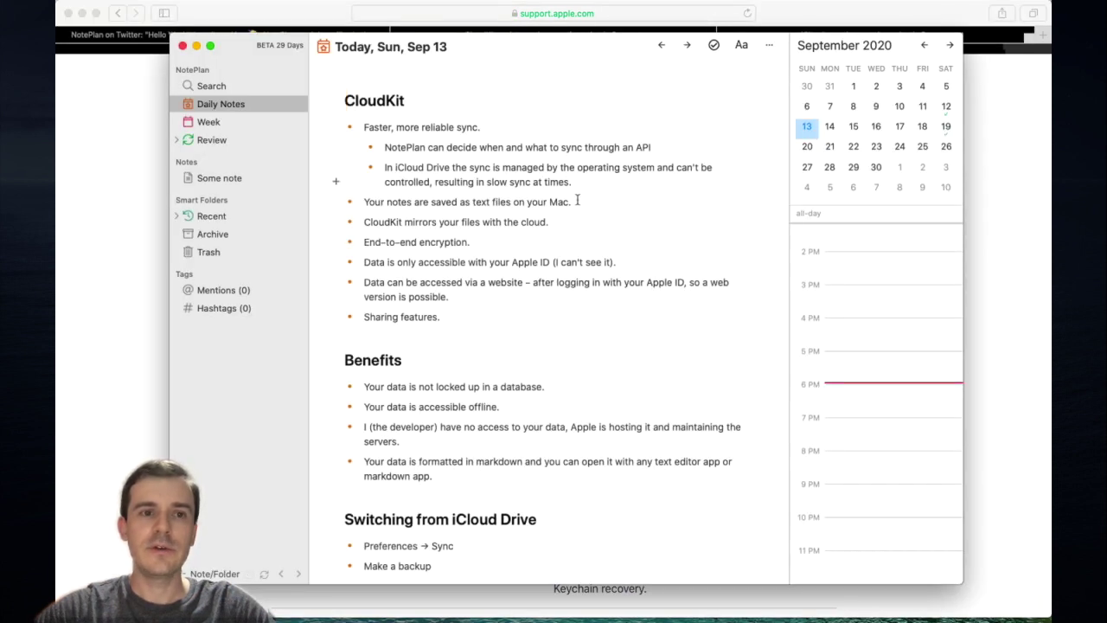
Show the advanced CloudKit options in the sync preferences and open the local database folder in Finder.
click(121, 7)
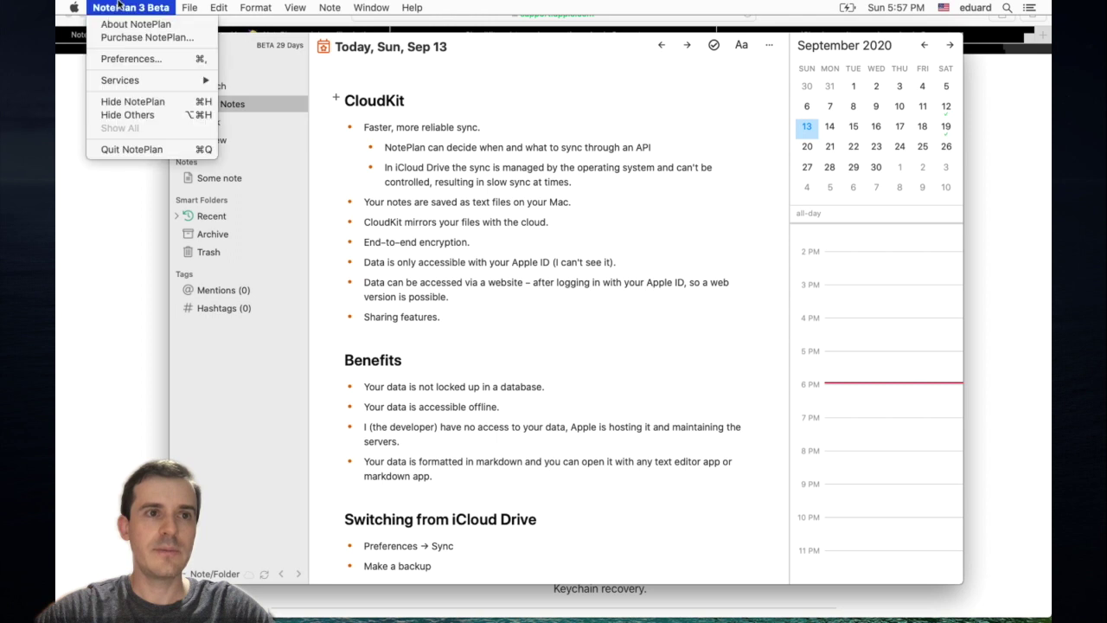
click(147, 62)
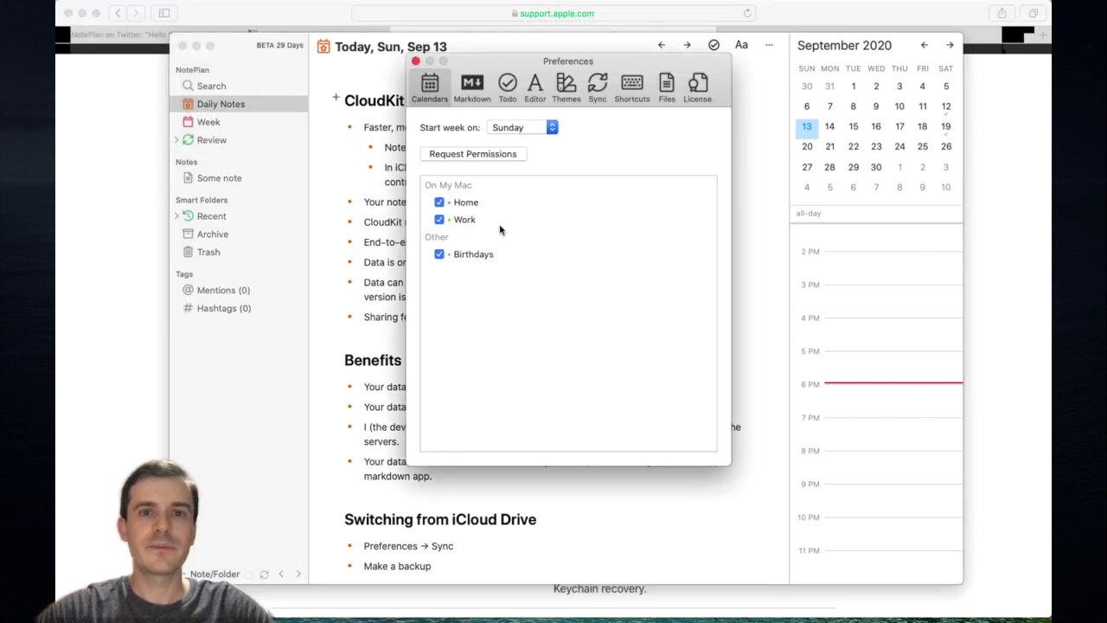
click(597, 92)
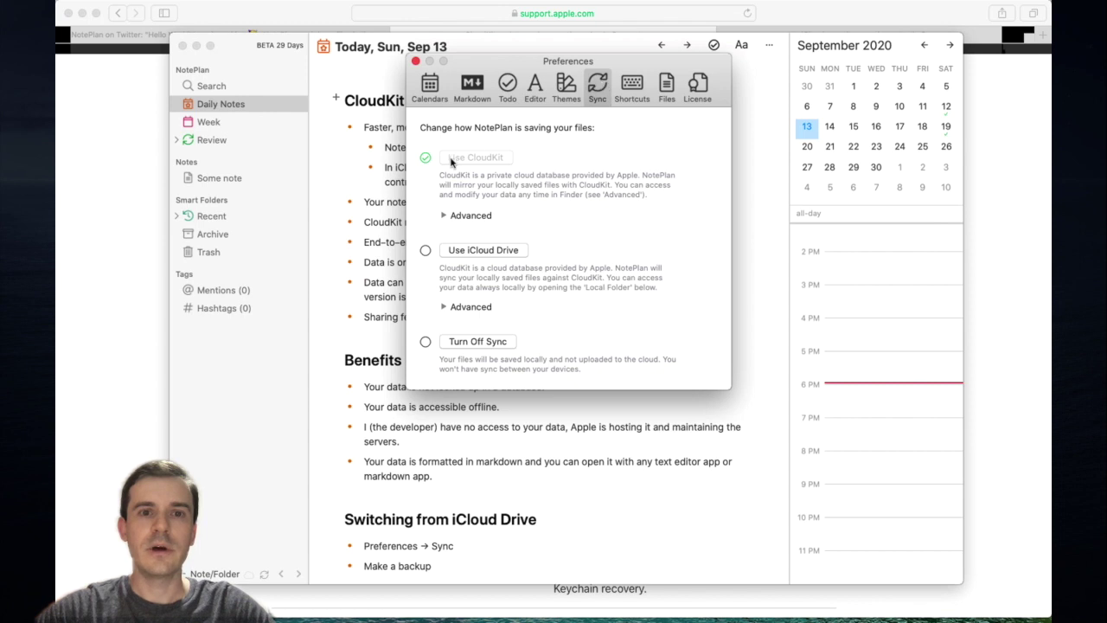
click(444, 216)
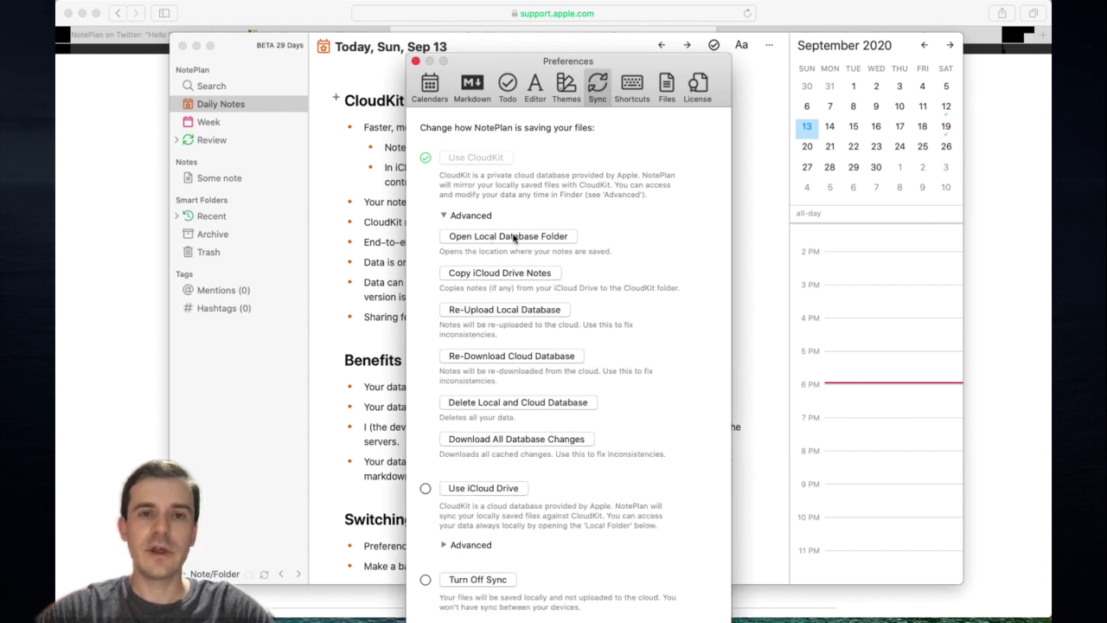
click(519, 242)
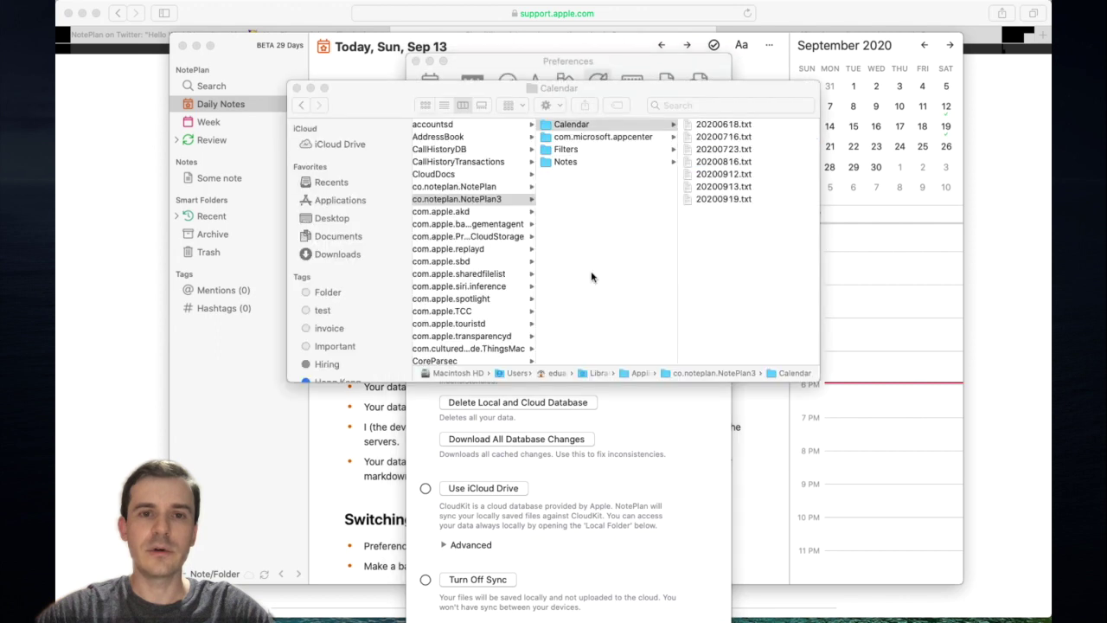
Look through the local Calendar folder's text files, preview 20200816.txt, and close the Finder window.
click(595, 162)
click(571, 125)
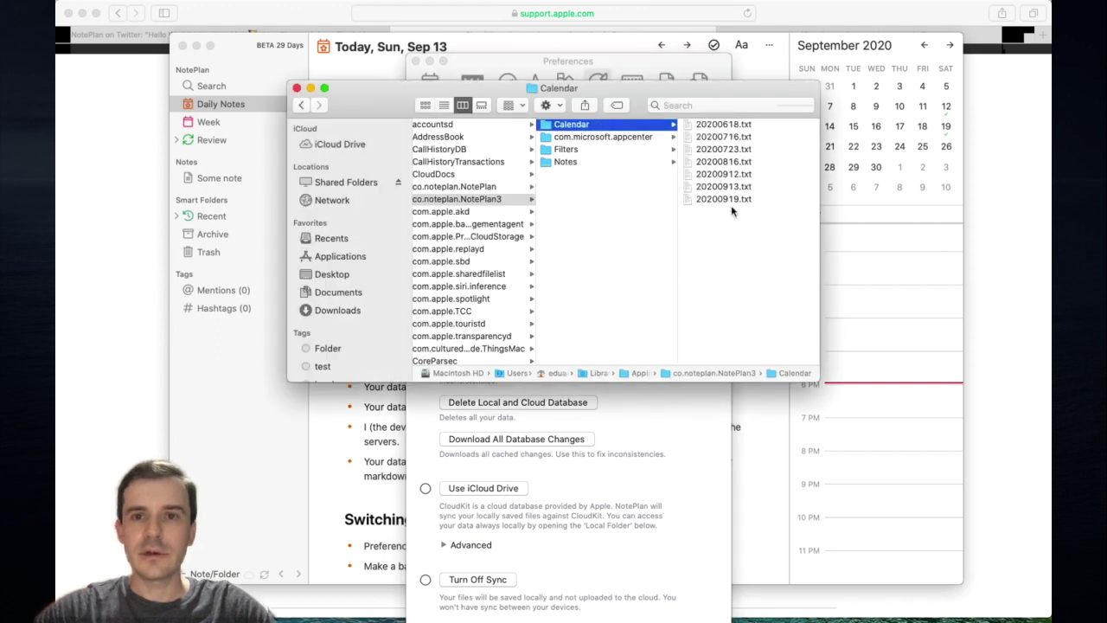
drag(732, 207, 692, 121)
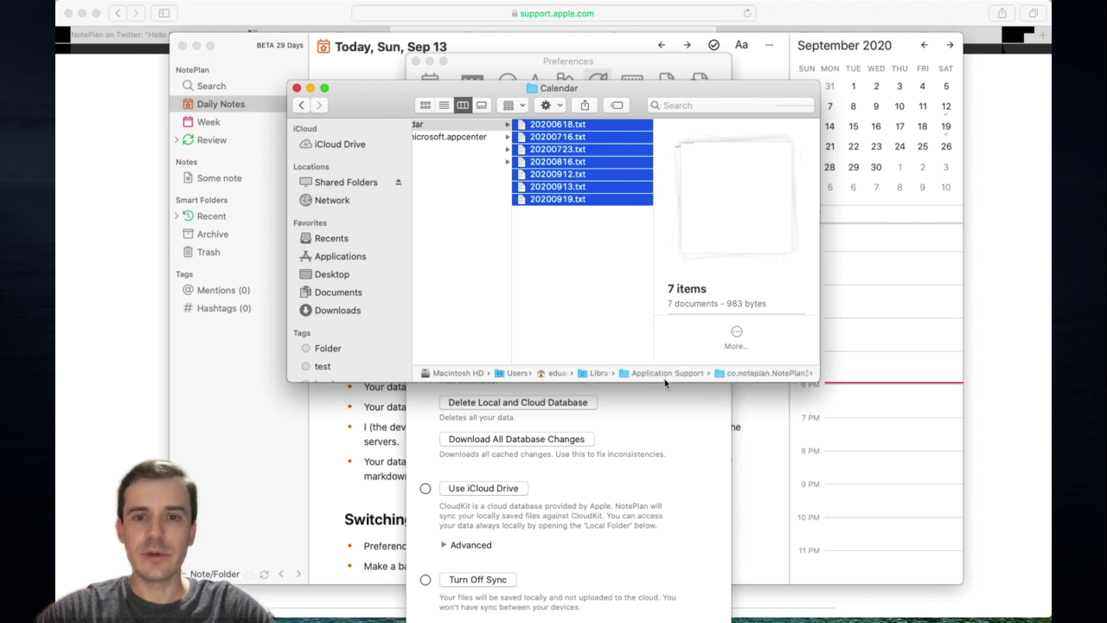
click(626, 292)
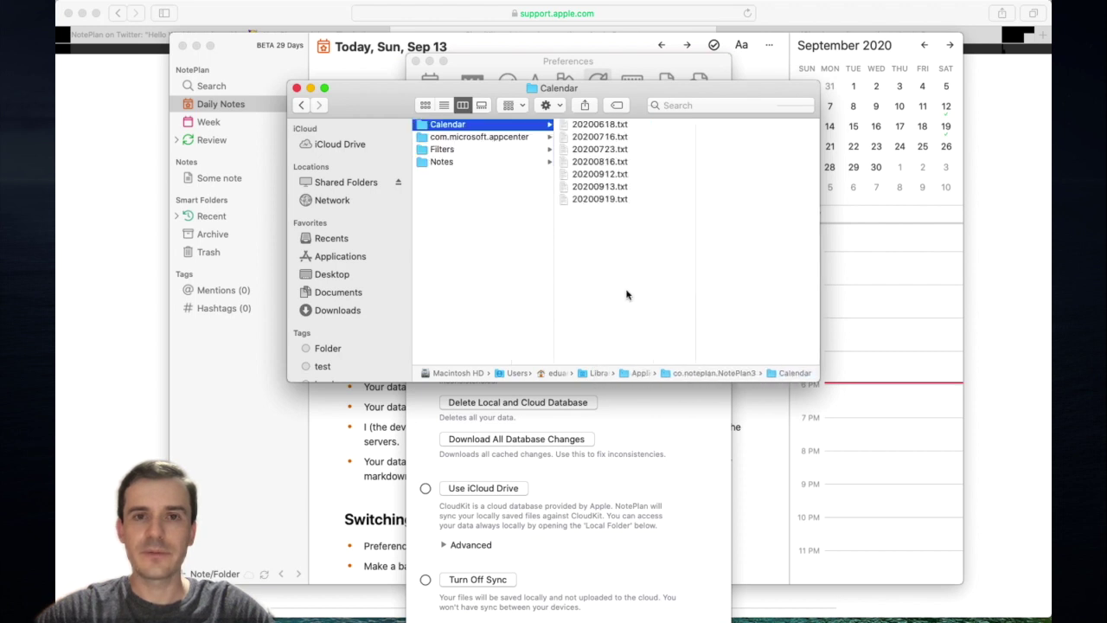
click(613, 162)
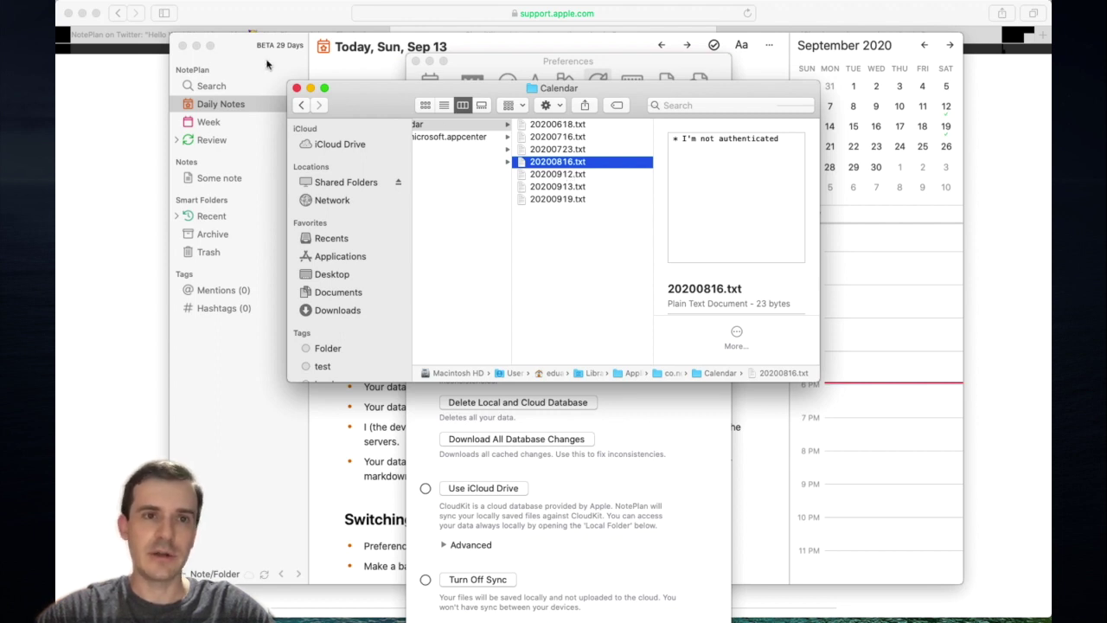
click(297, 89)
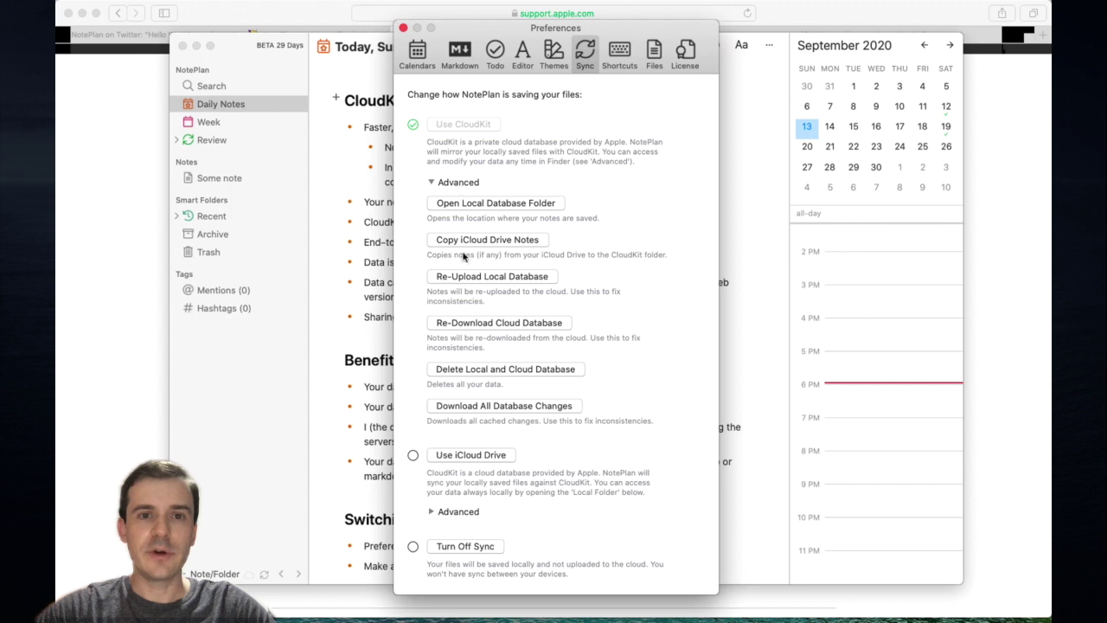